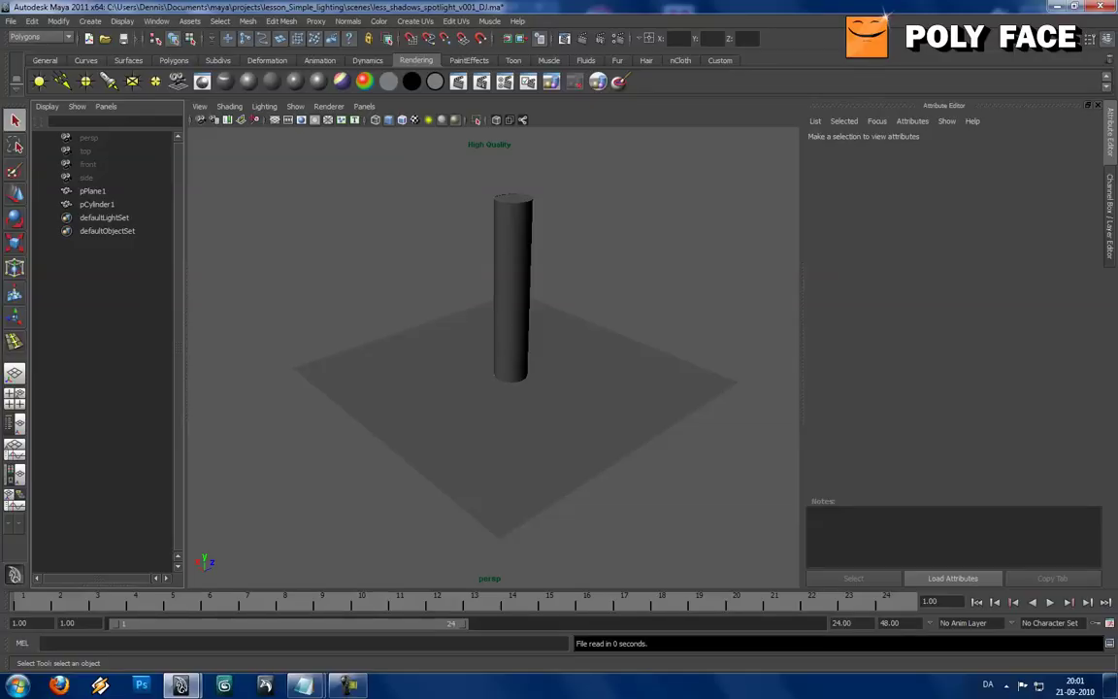
Create a spot light in the scene with the plane and cylinder.
mouse_move(505, 359)
alt+mouse_down()
mouse_move(573, 389)
mouse_move(524, 427)
mouse_move(515, 344)
alt+mouse_up()
key(alt+Tab)
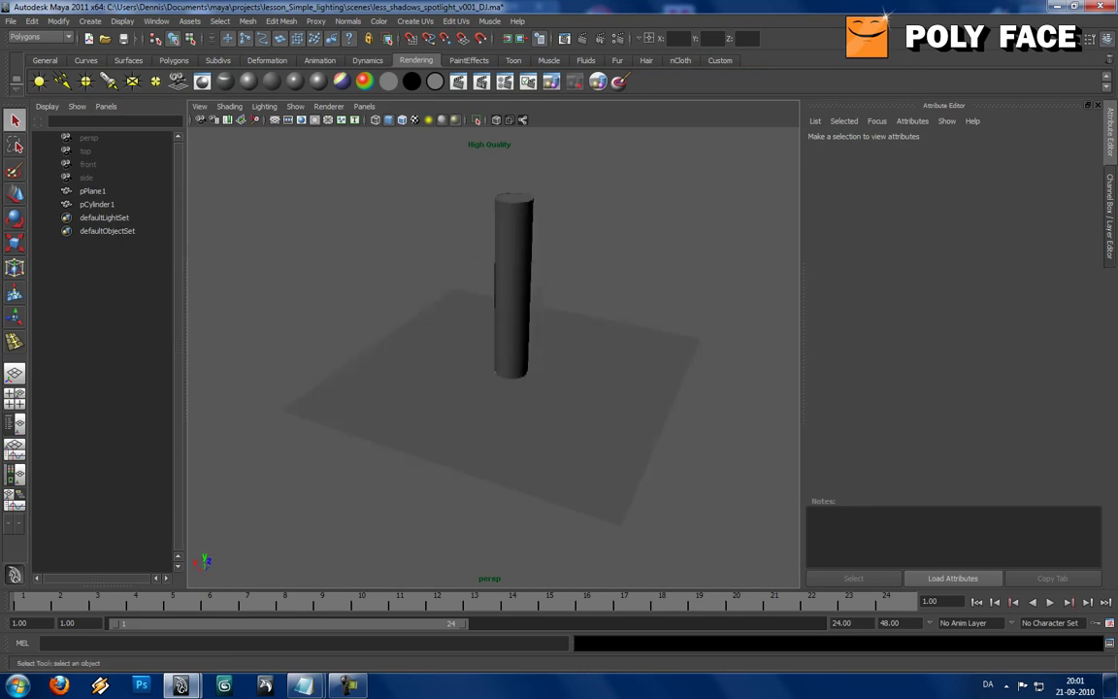
click(108, 80)
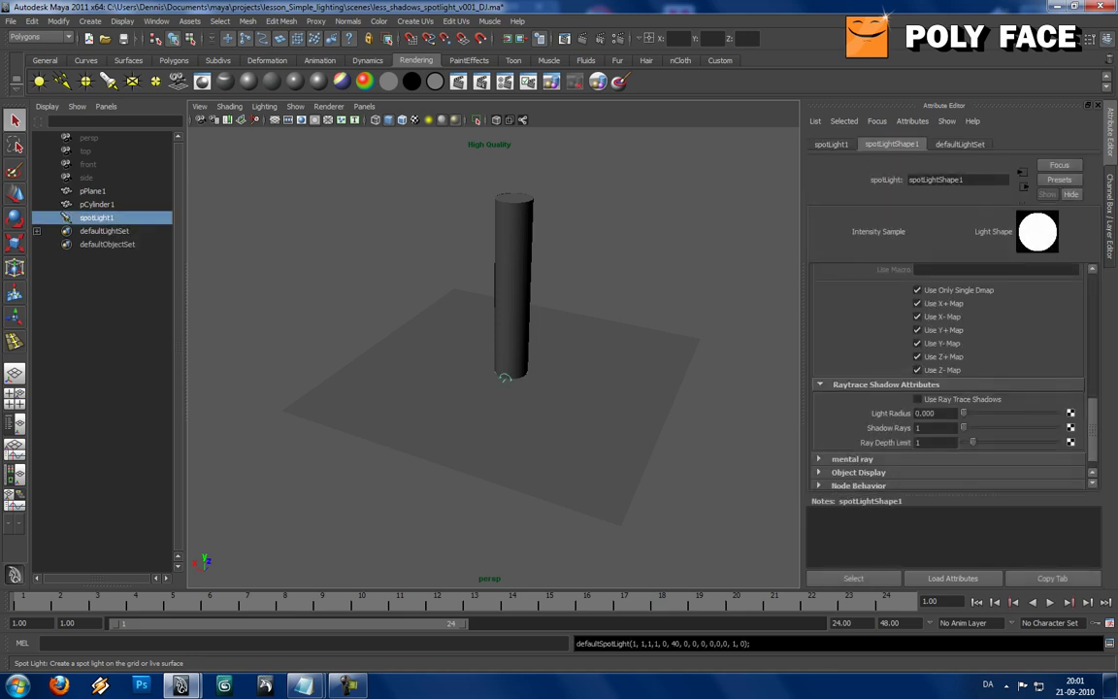
Look through the spot light and position it so that its cone covers the cylinder and plane.
click(295, 106)
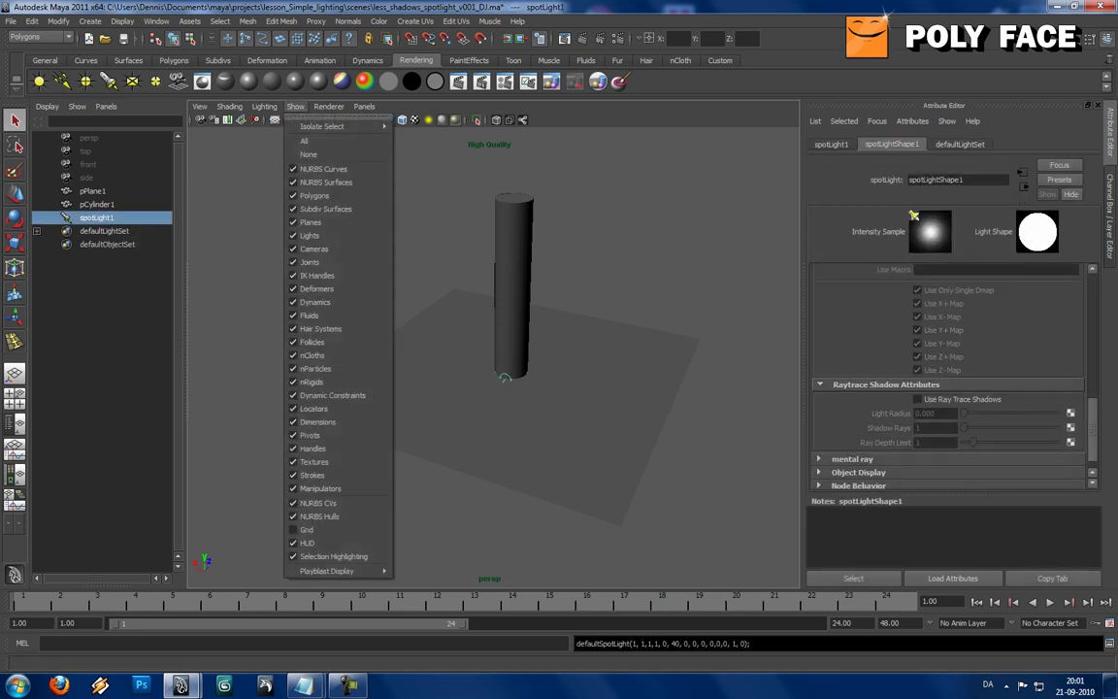
mouse_move(328, 106)
click(295, 106)
click(97, 204)
click(97, 217)
click(364, 106)
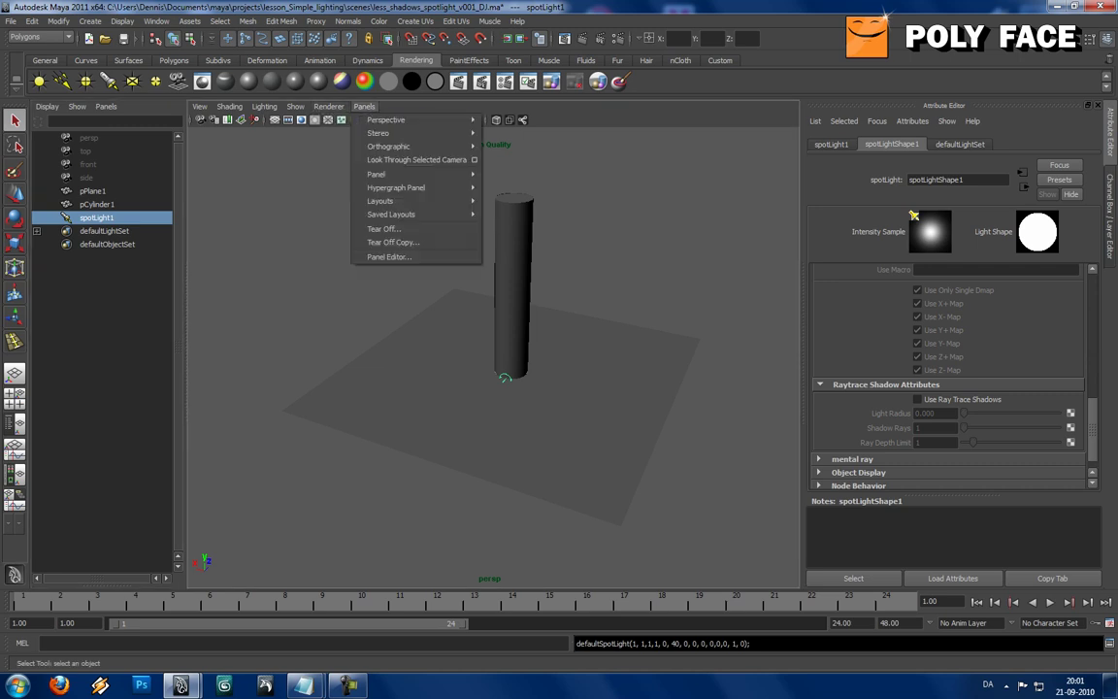
click(417, 159)
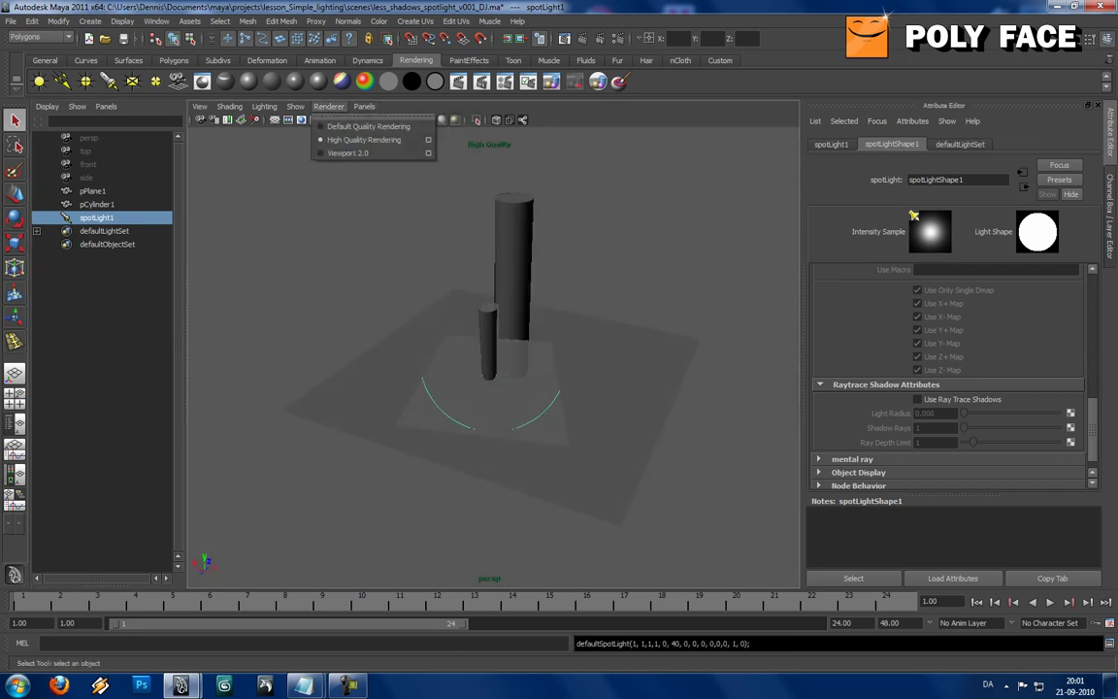
mouse_move(493, 349)
alt+mouse_down()
mouse_move(473, 361)
mouse_move(514, 350)
mouse_move(488, 338)
alt+mouse_up()
alt+middle_drag(489, 338, 494, 342)
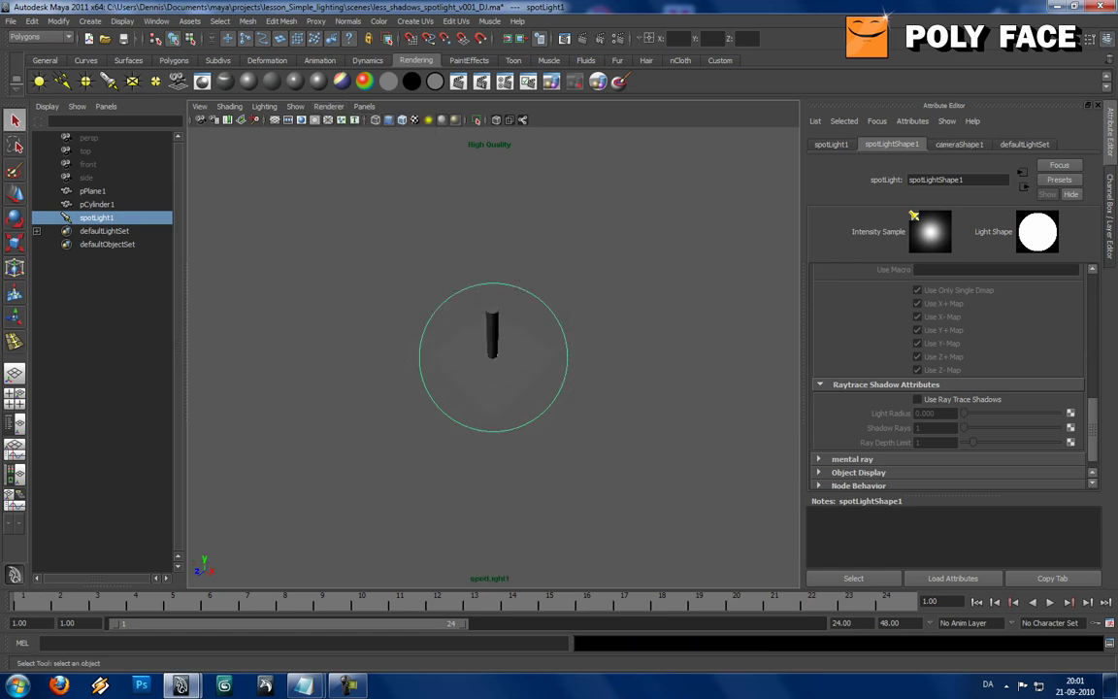
Return to the persp camera view and light the viewport with all scene lights.
click(364, 106)
mouse_move(398, 120)
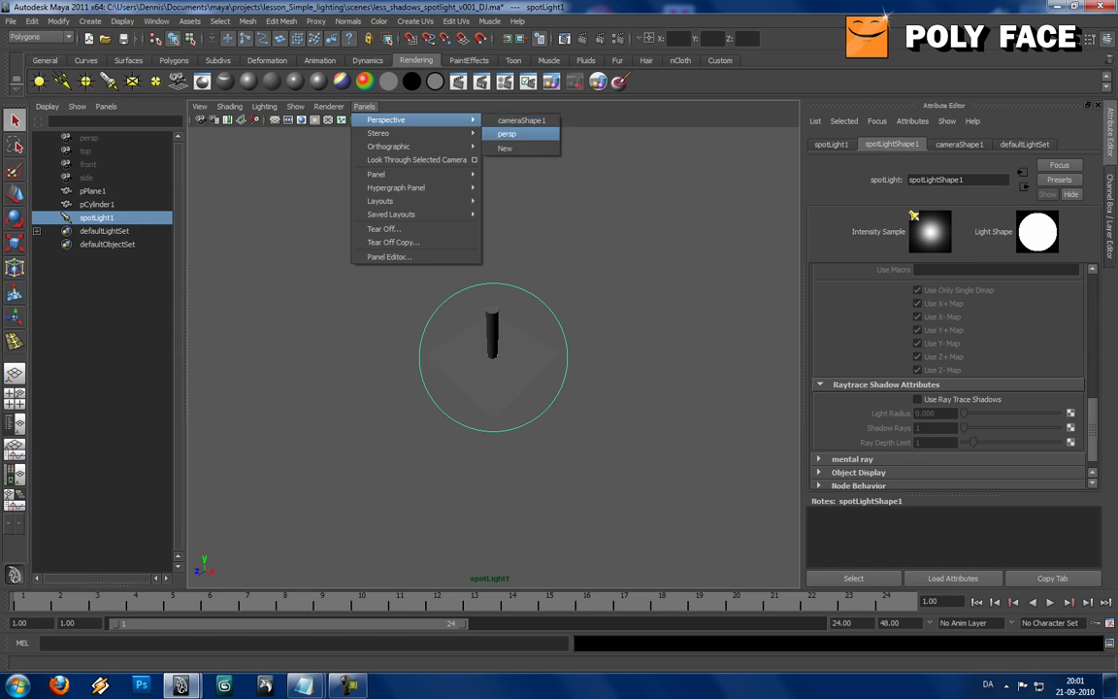
click(507, 134)
alt+drag(495, 291, 520, 299)
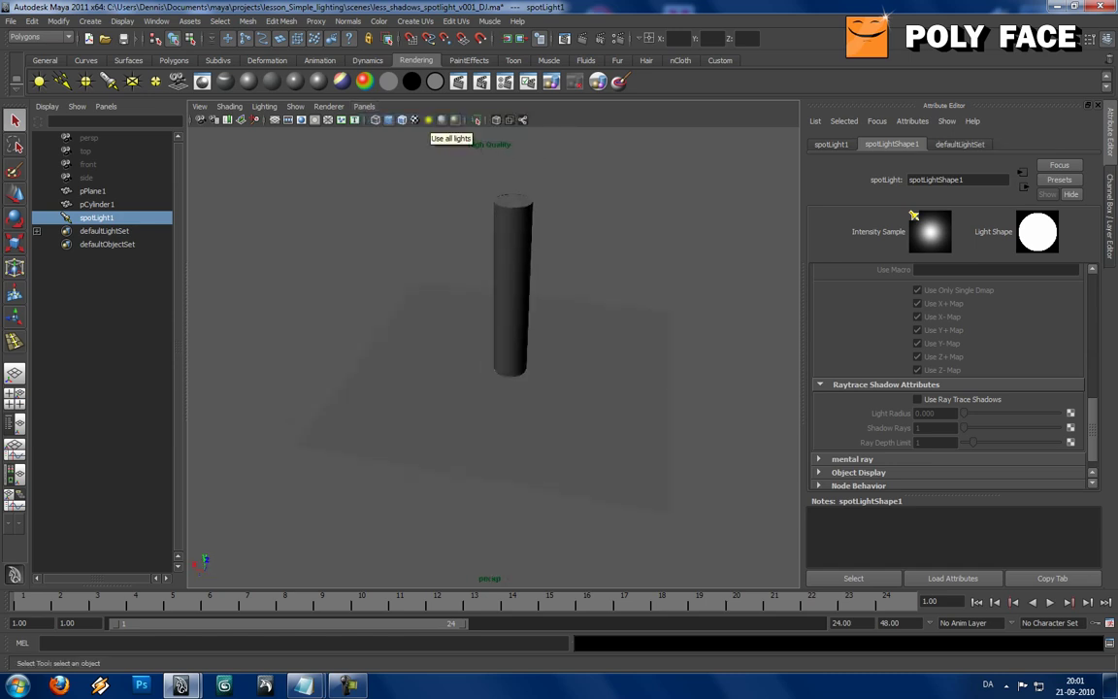
click(428, 120)
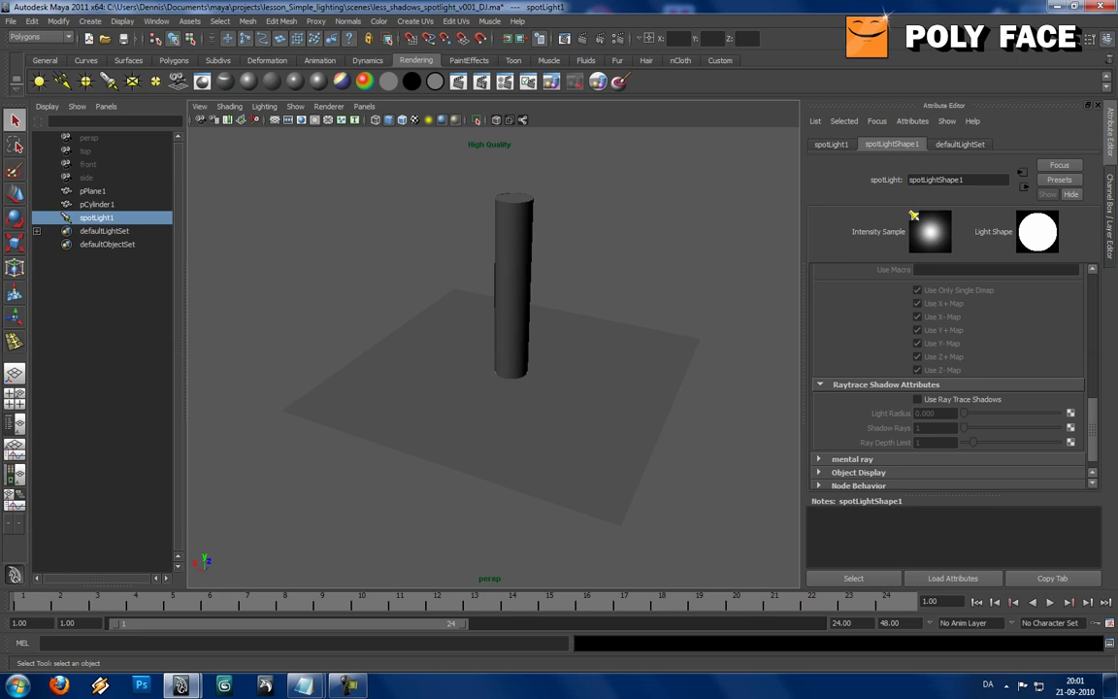
alt+drag(466, 330, 571, 370)
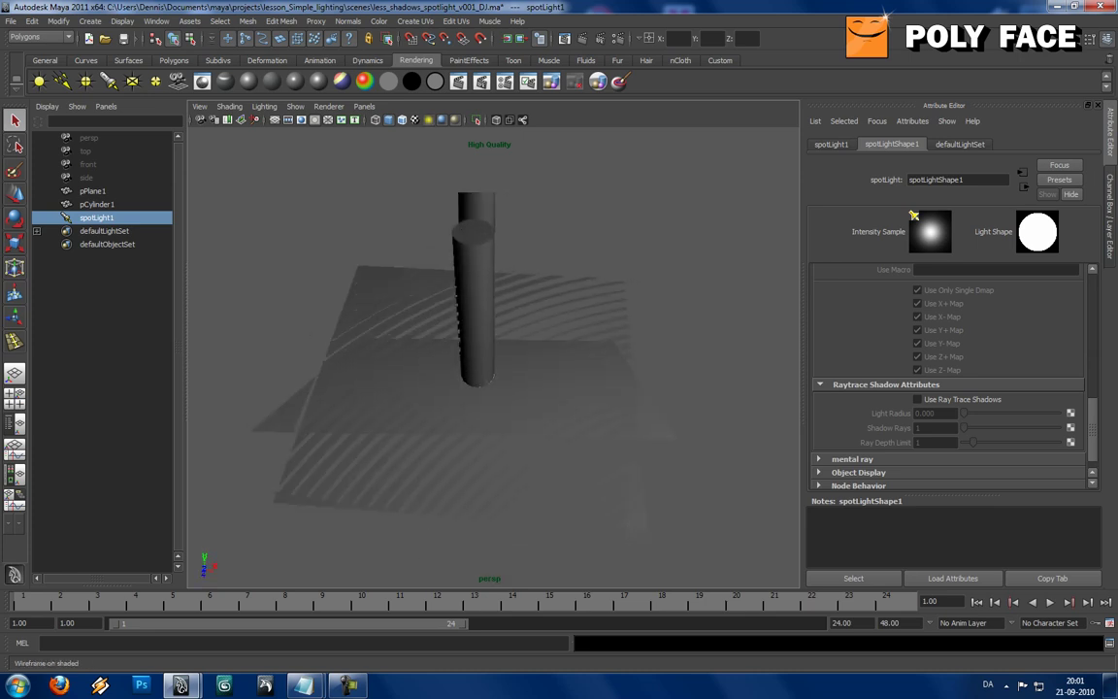
Try the viewport in Default Quality Rendering and switch it back to High Quality Rendering.
click(328, 106)
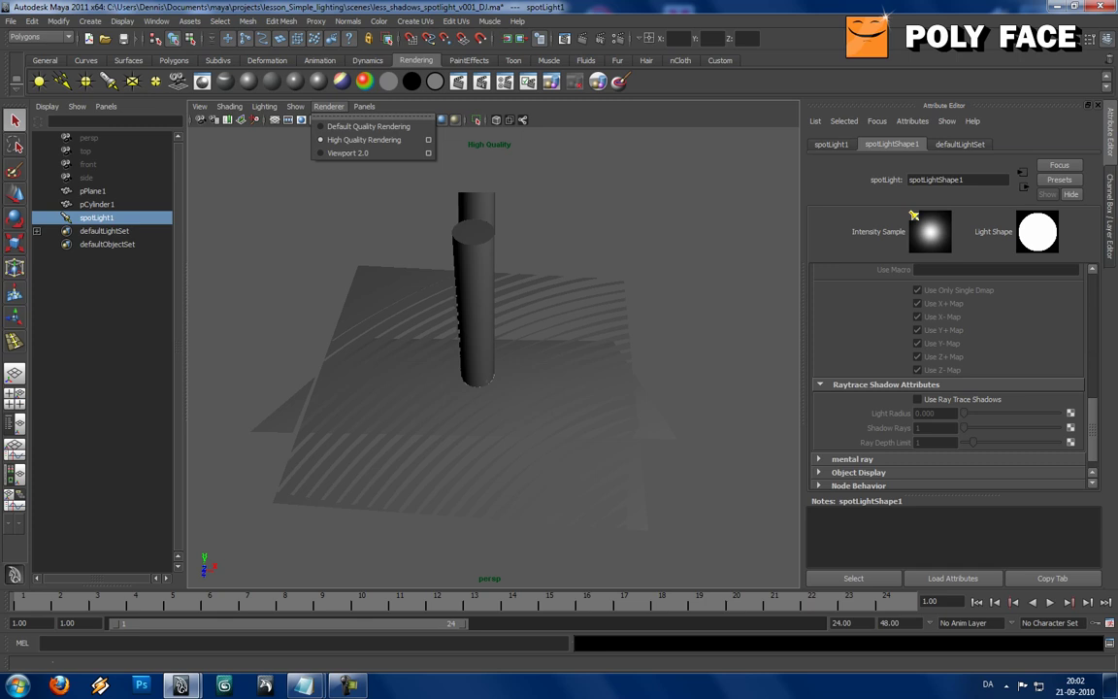
click(328, 105)
click(389, 119)
click(402, 120)
click(402, 119)
click(328, 106)
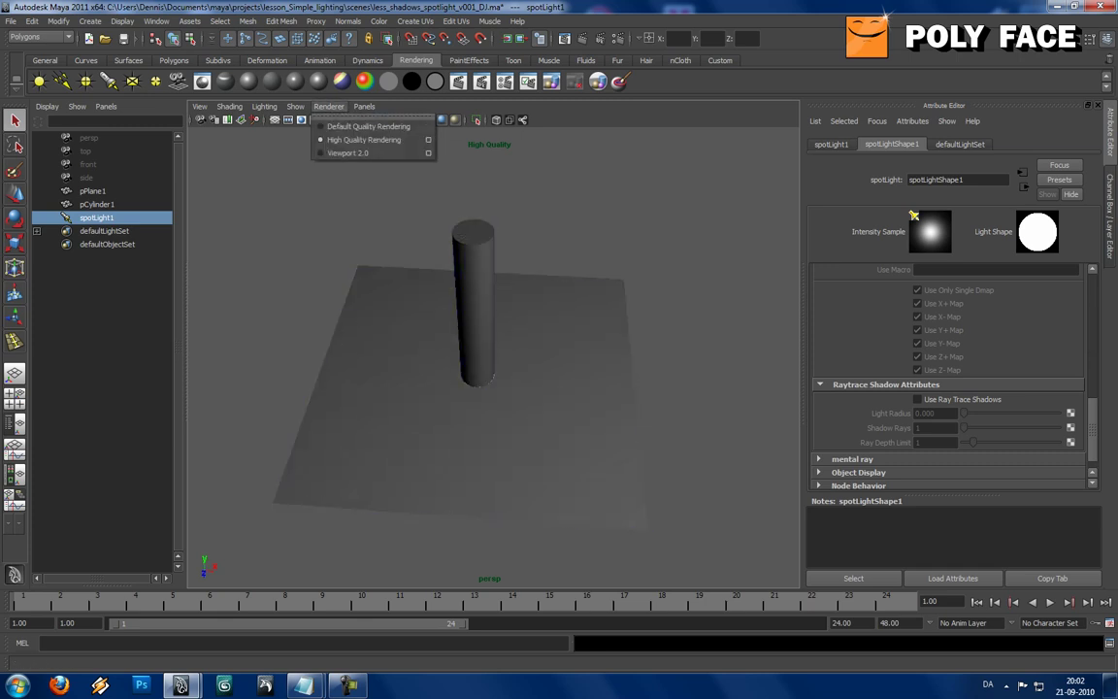
click(368, 126)
click(328, 106)
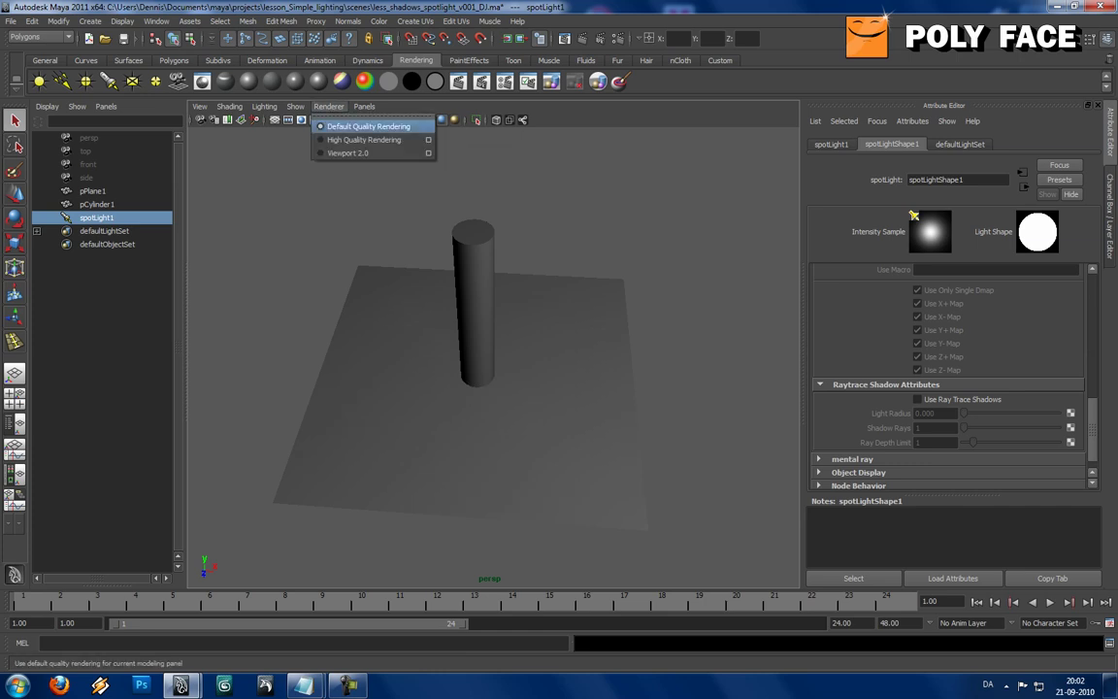
click(364, 140)
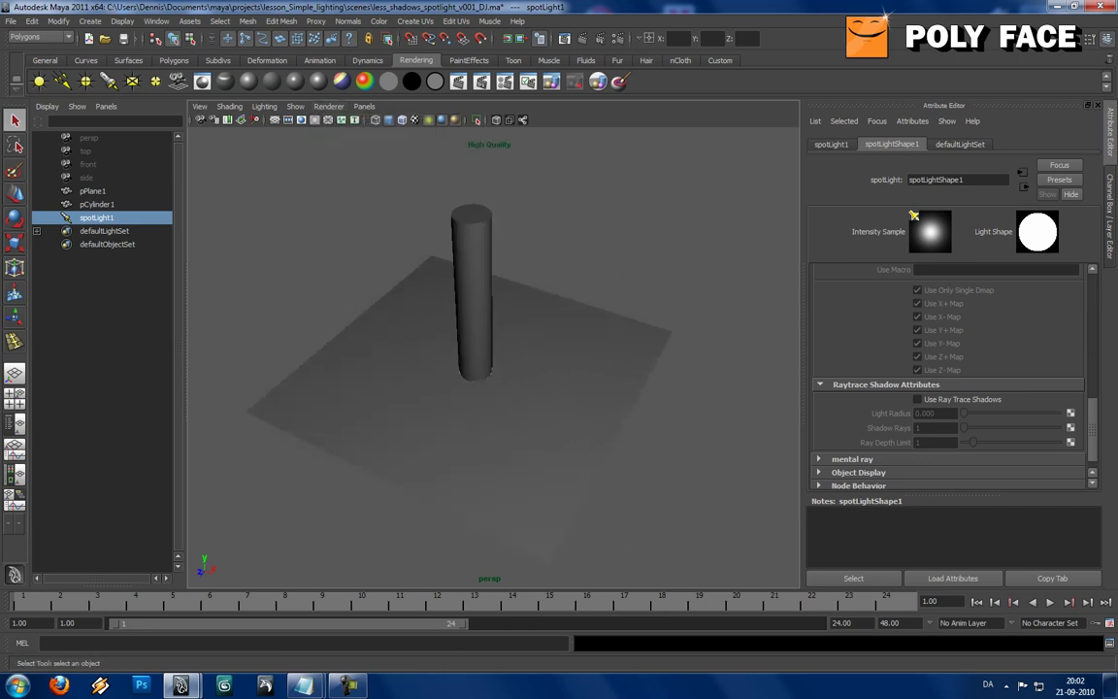
Try the viewport in Viewport 2.0 and return it to High Quality Rendering.
click(364, 106)
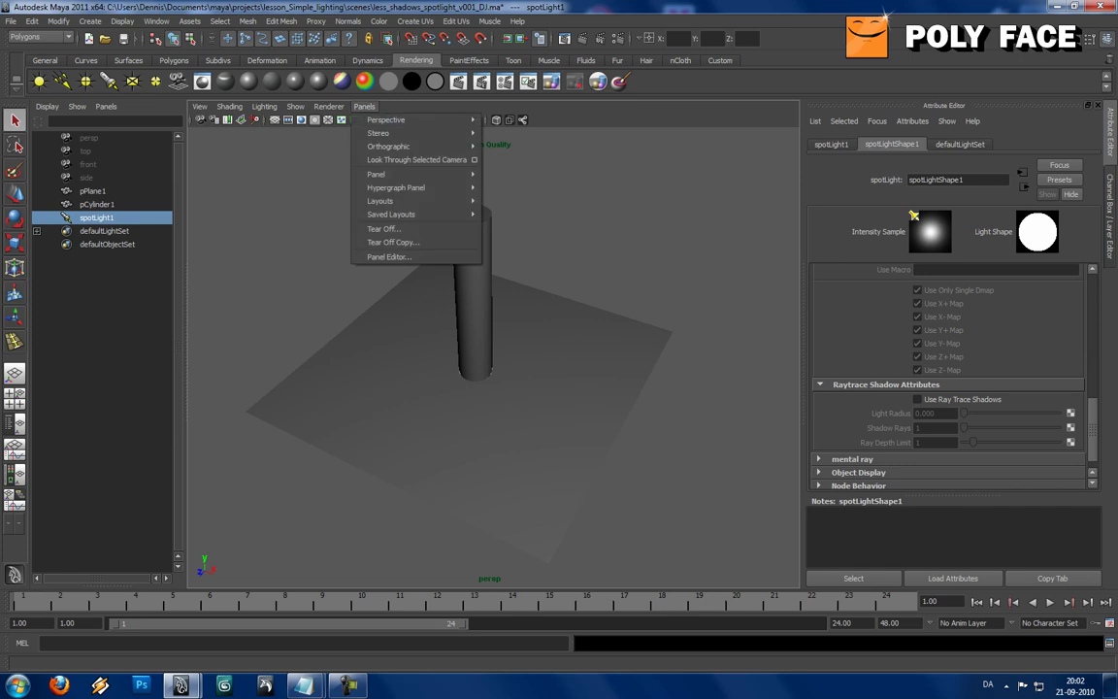
mouse_move(296, 106)
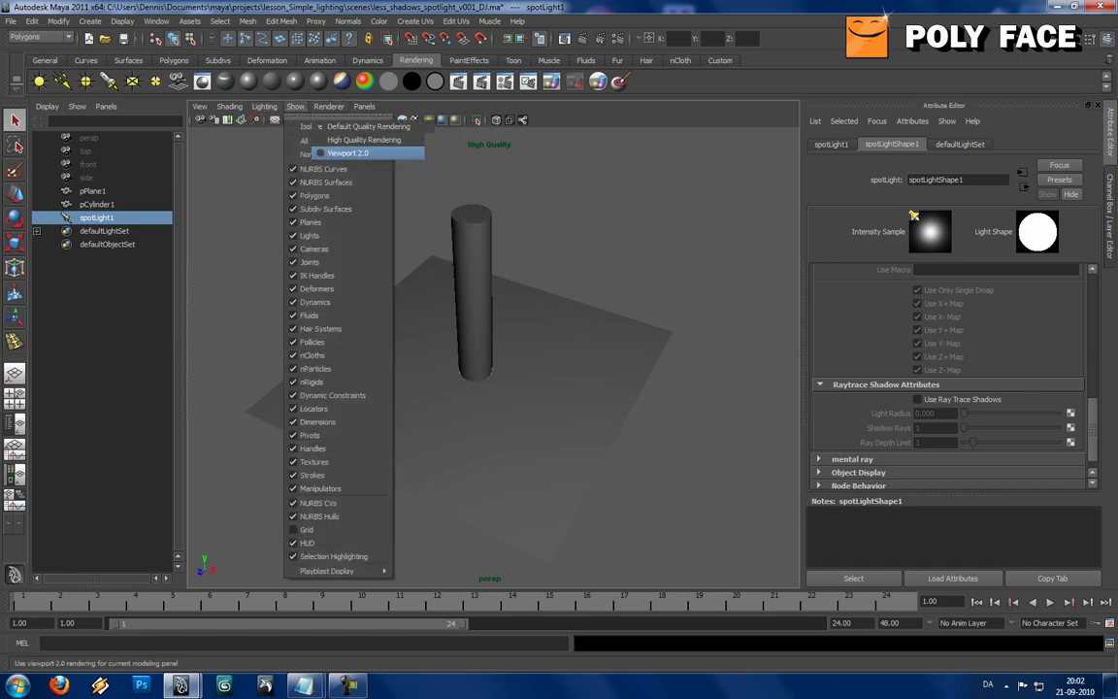
click(335, 154)
click(328, 106)
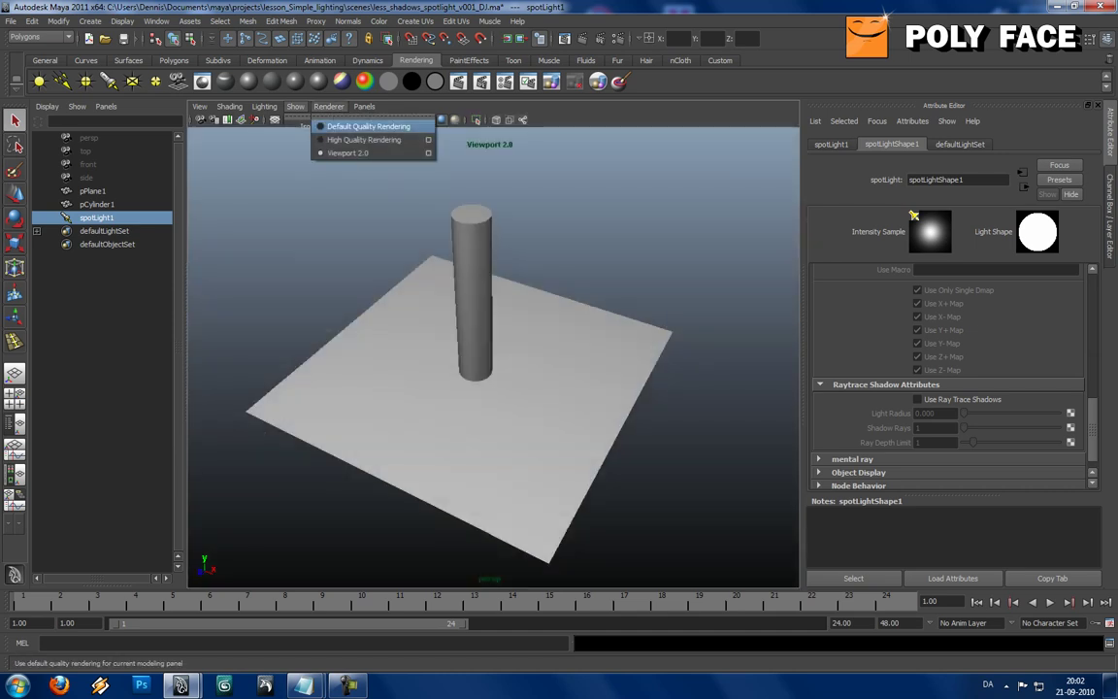
click(364, 140)
alt+drag(476, 321, 505, 320)
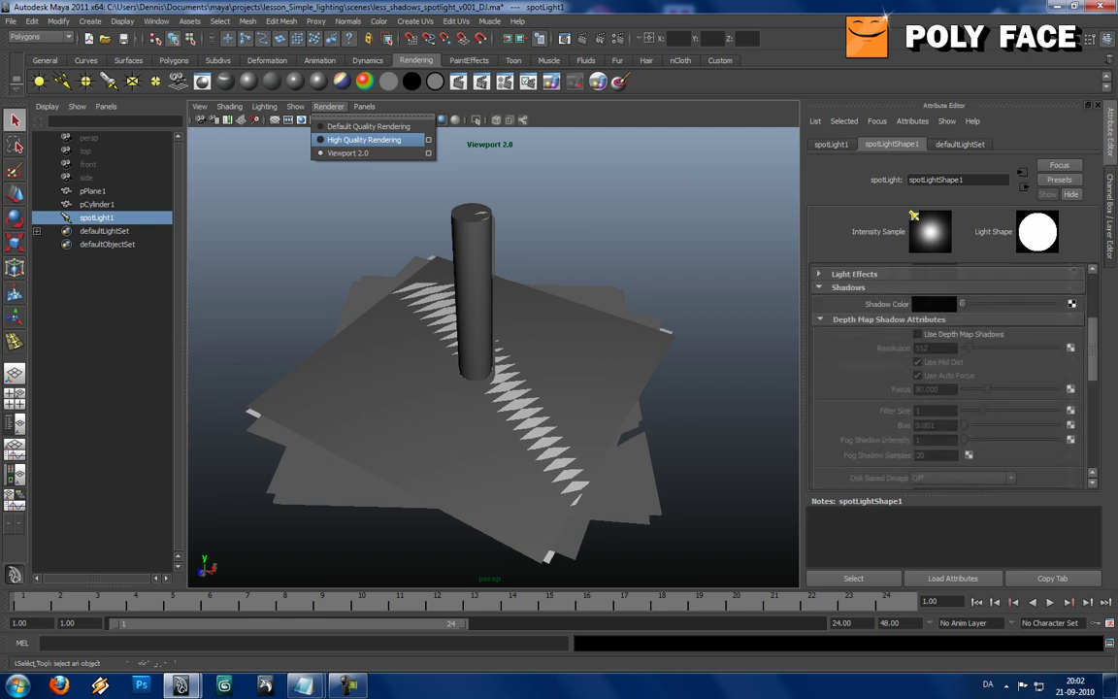
click(364, 140)
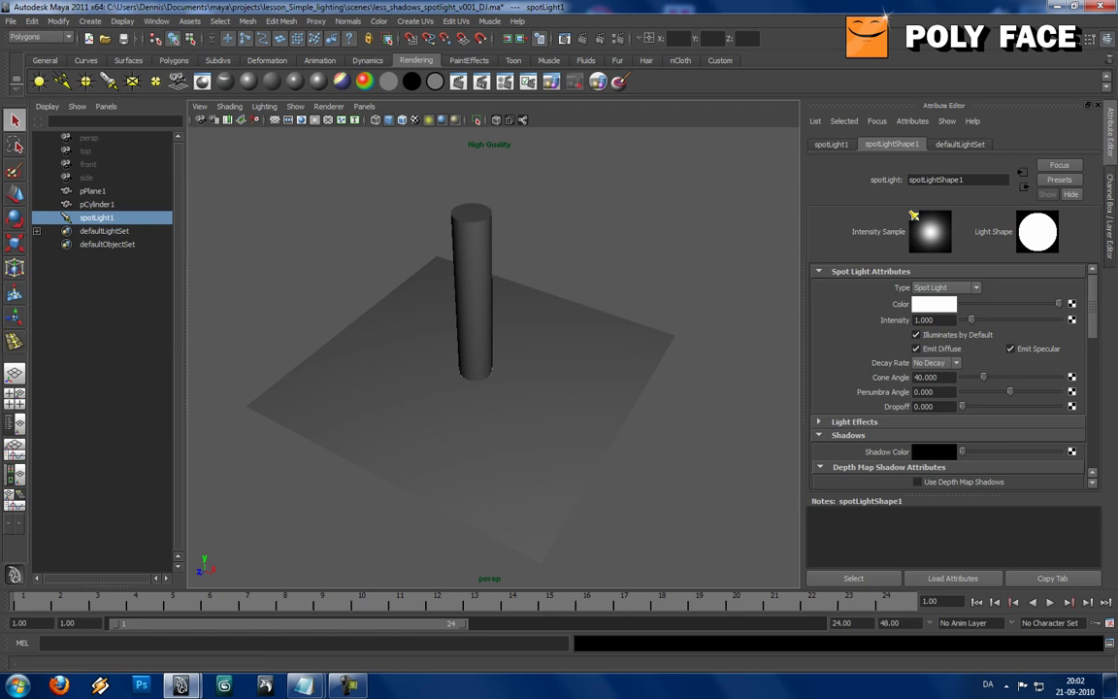
Enable depth map shadows for the spot light.
scroll(951, 378, down, 5)
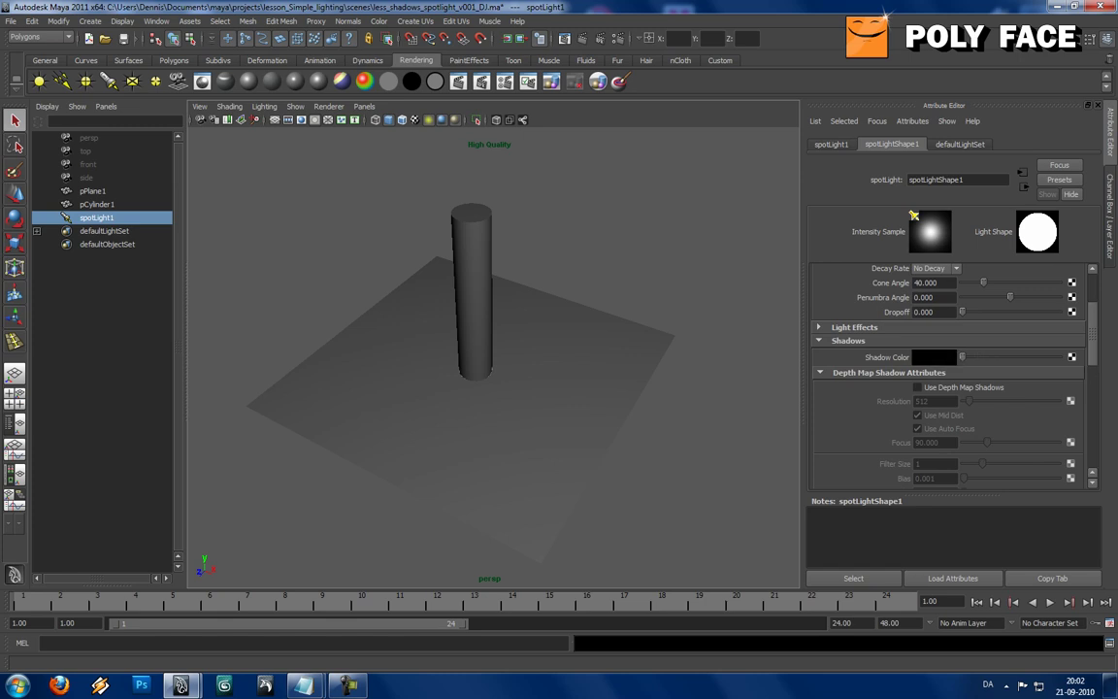
scroll(951, 378, down, 1)
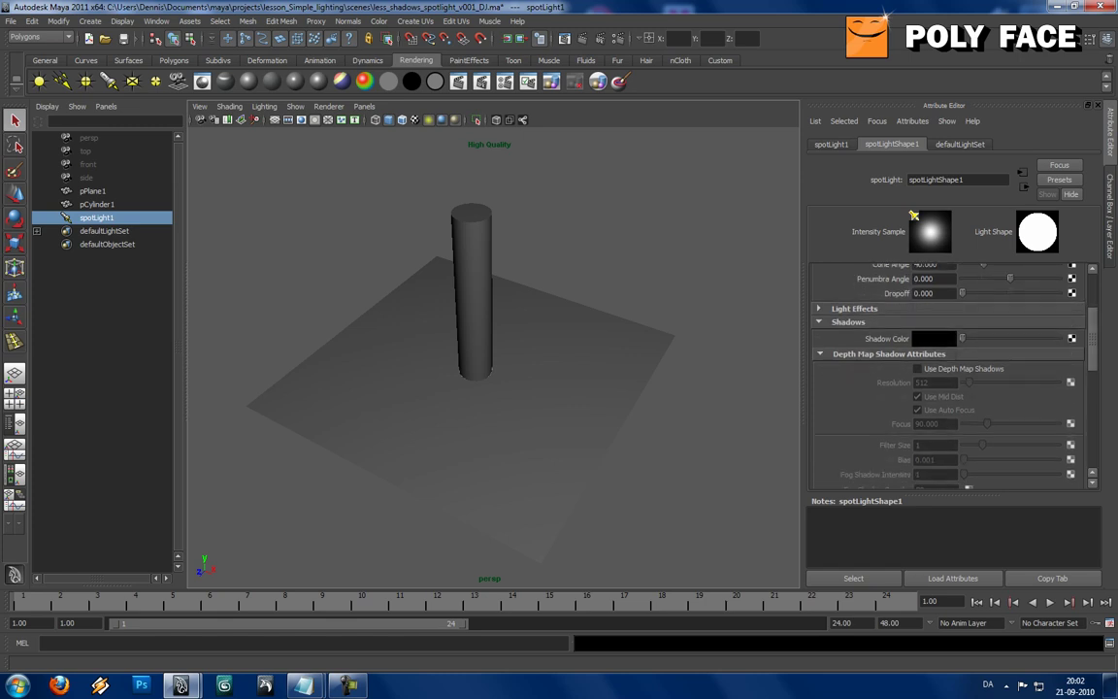
click(919, 369)
alt+drag(504, 388, 622, 398)
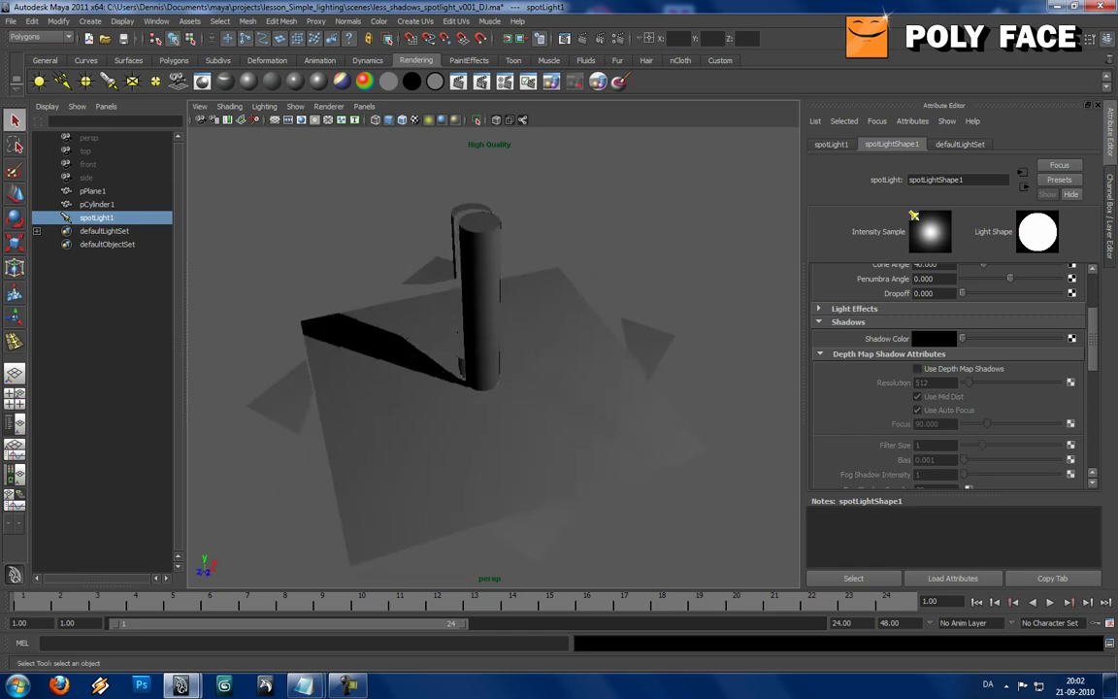
click(917, 369)
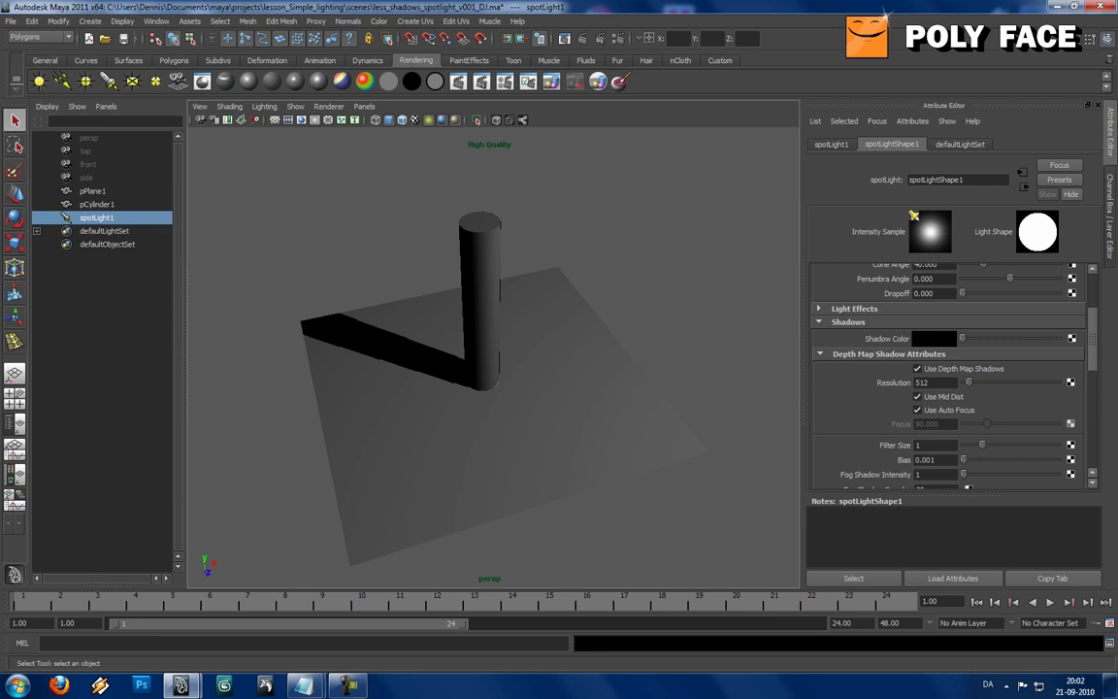
Set the spot light's depth map shadow resolution to 1024.
drag(938, 382, 914, 382)
text(1024)
key(Return)
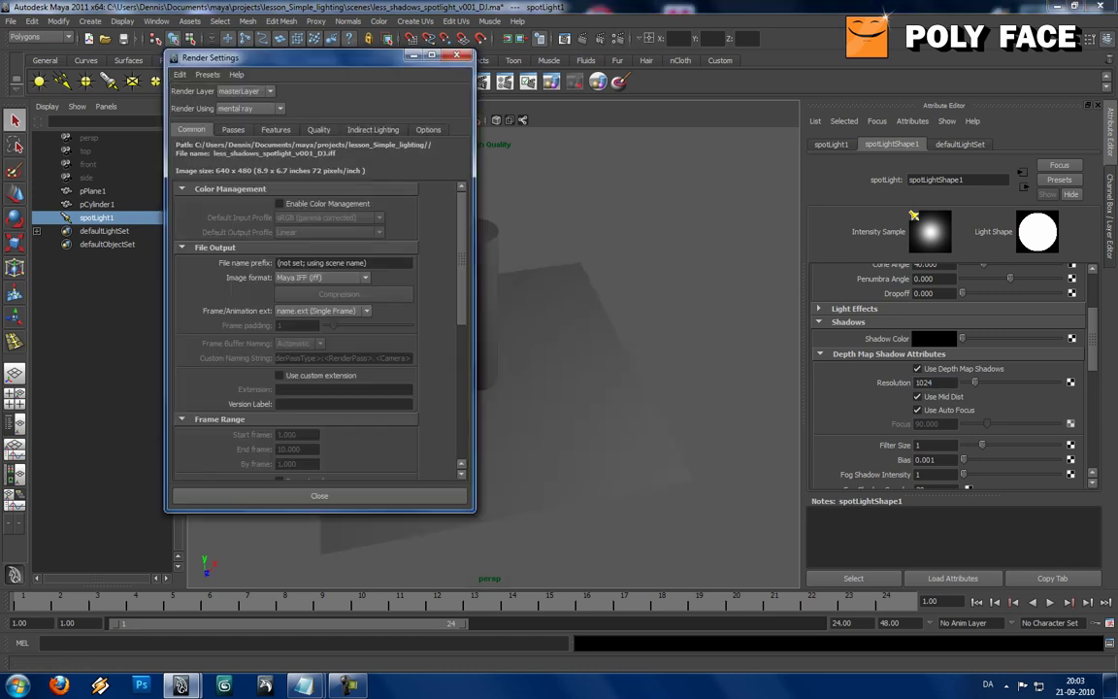
Switch the scene's renderer to Maya Software and back to mental ray in the render settings.
scroll(310, 311, down, 3)
scroll(287, 297, up, 1)
click(250, 108)
click(241, 119)
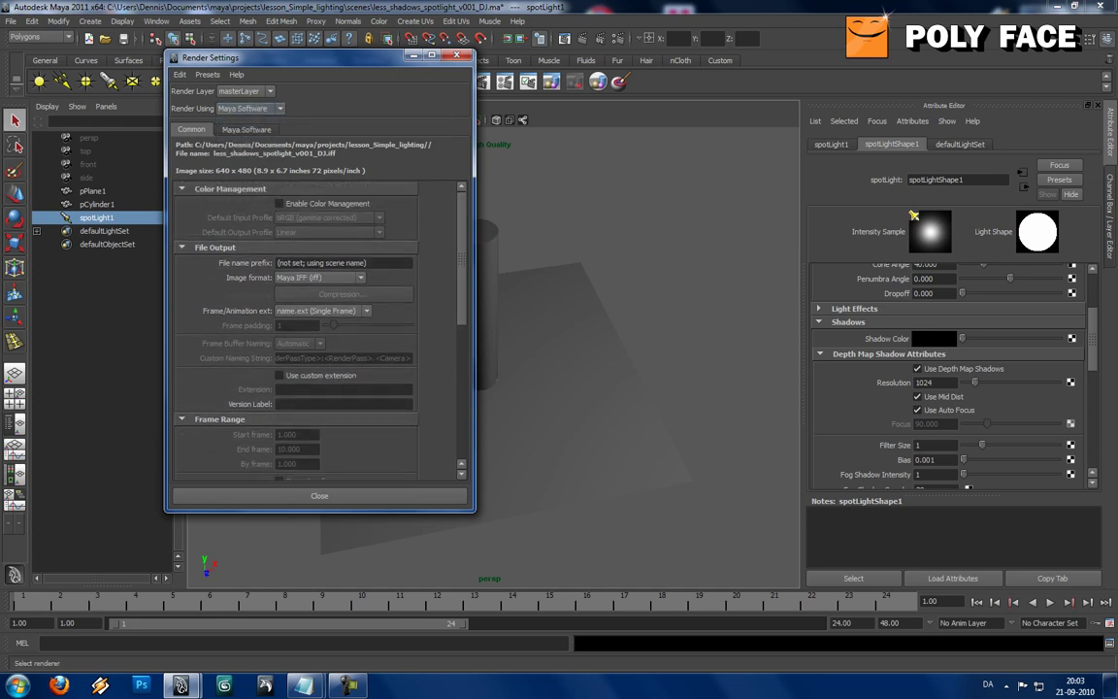
click(250, 108)
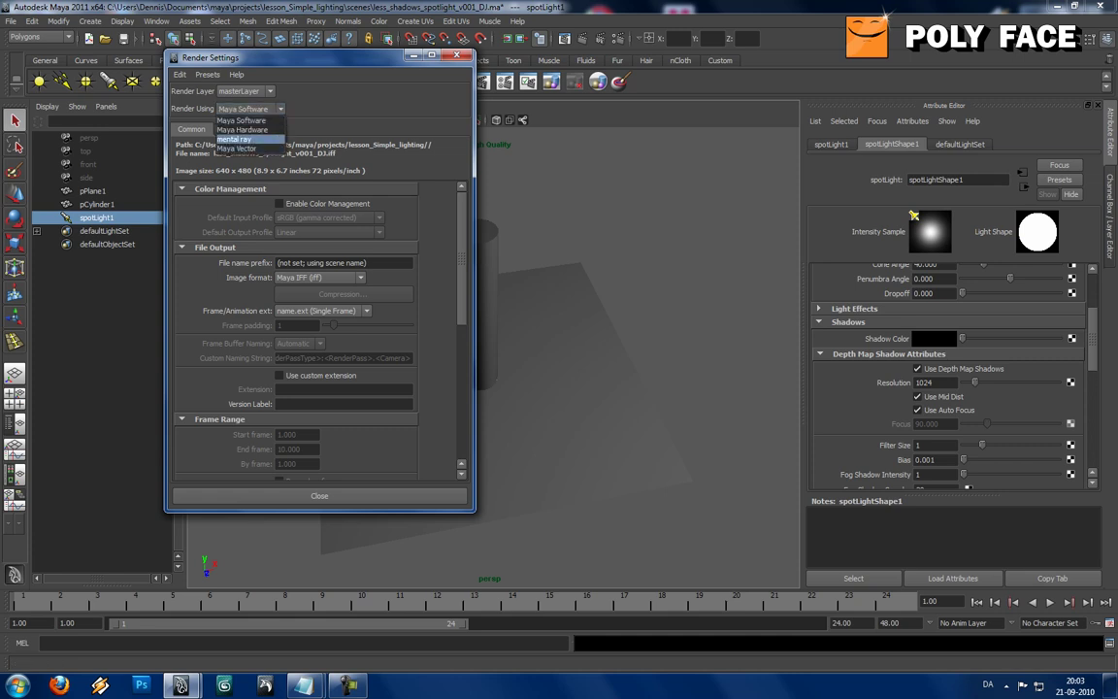
click(233, 139)
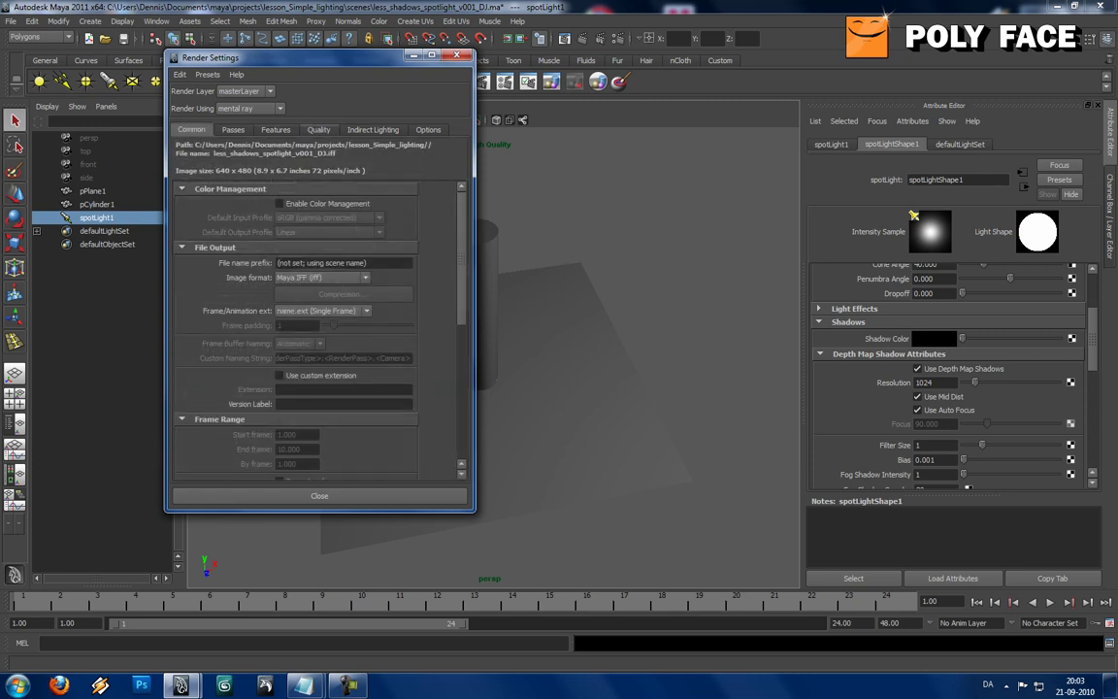
Set the mental ray anti-aliasing Max Sample Level to 2.
click(318, 130)
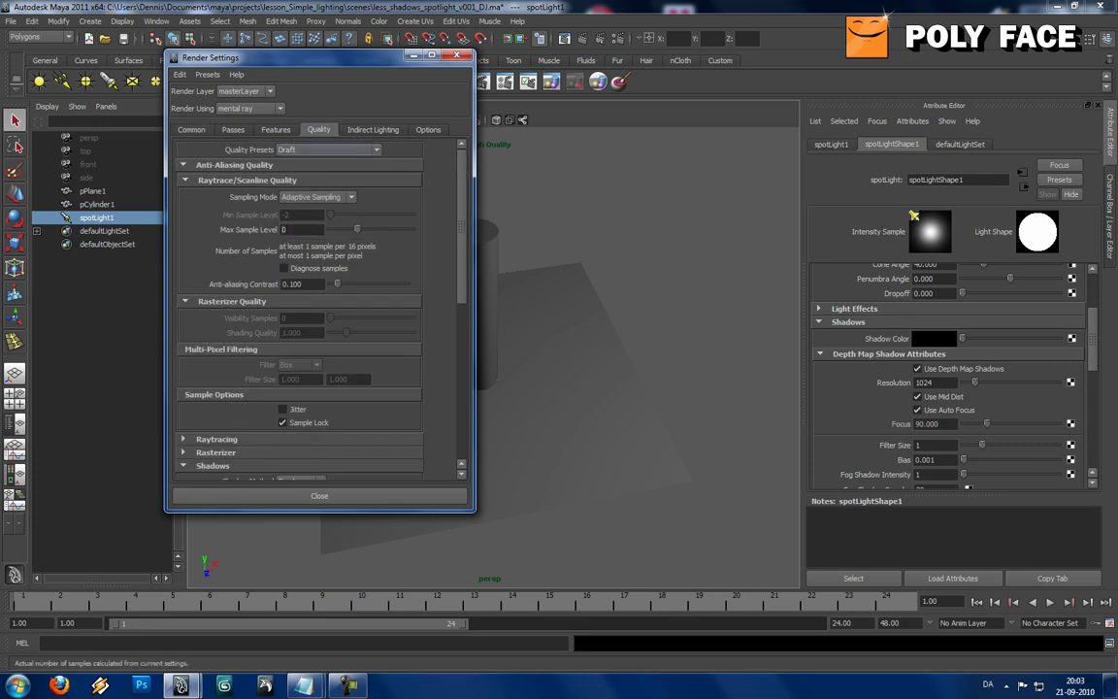
text(2)
key(Tab)
click(287, 230)
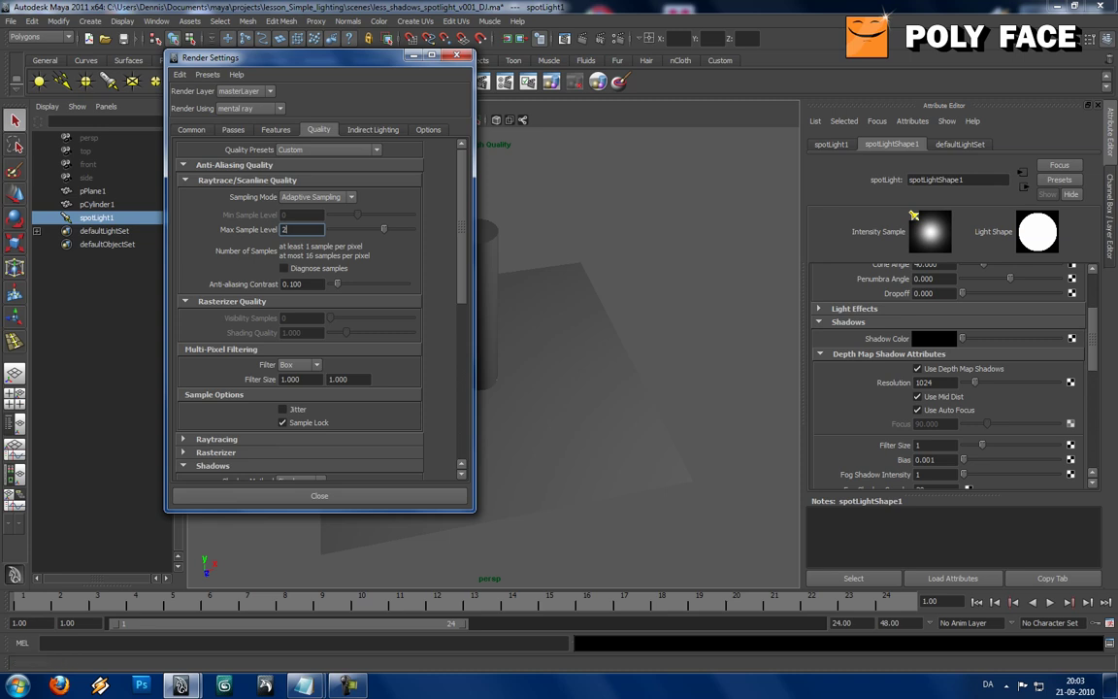
double_click(286, 230)
Set the render image size to the HD 720 preset and close the render settings.
scroll(367, 261, down, 7)
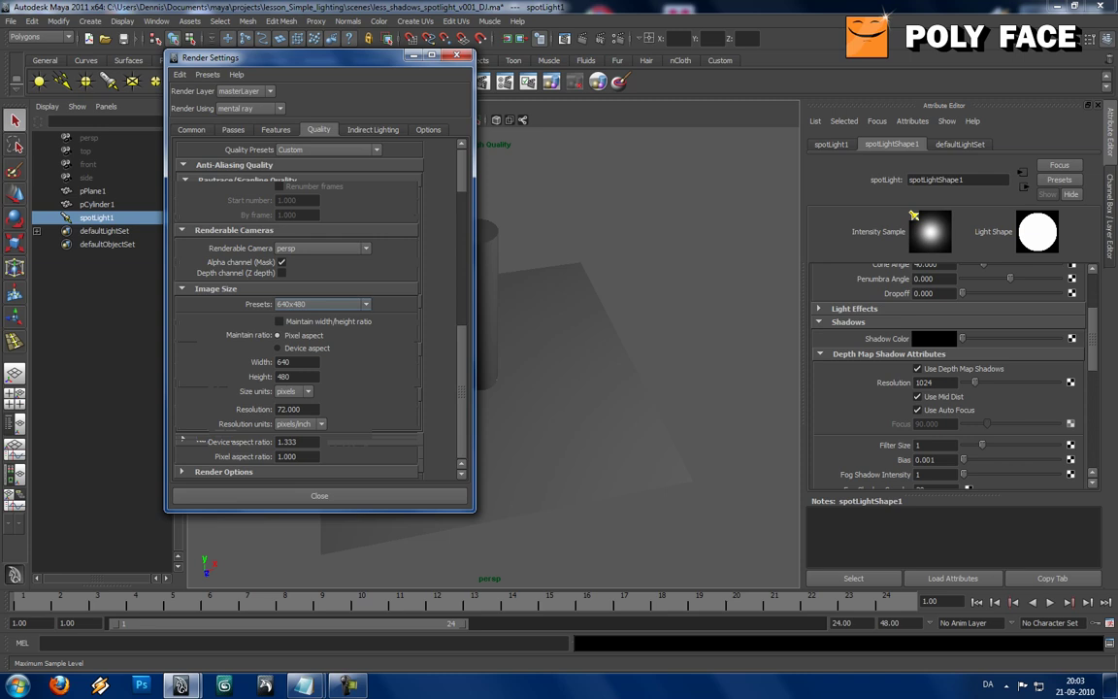
click(322, 305)
scroll(315, 399, down, 1)
scroll(316, 381, down, 1)
click(308, 373)
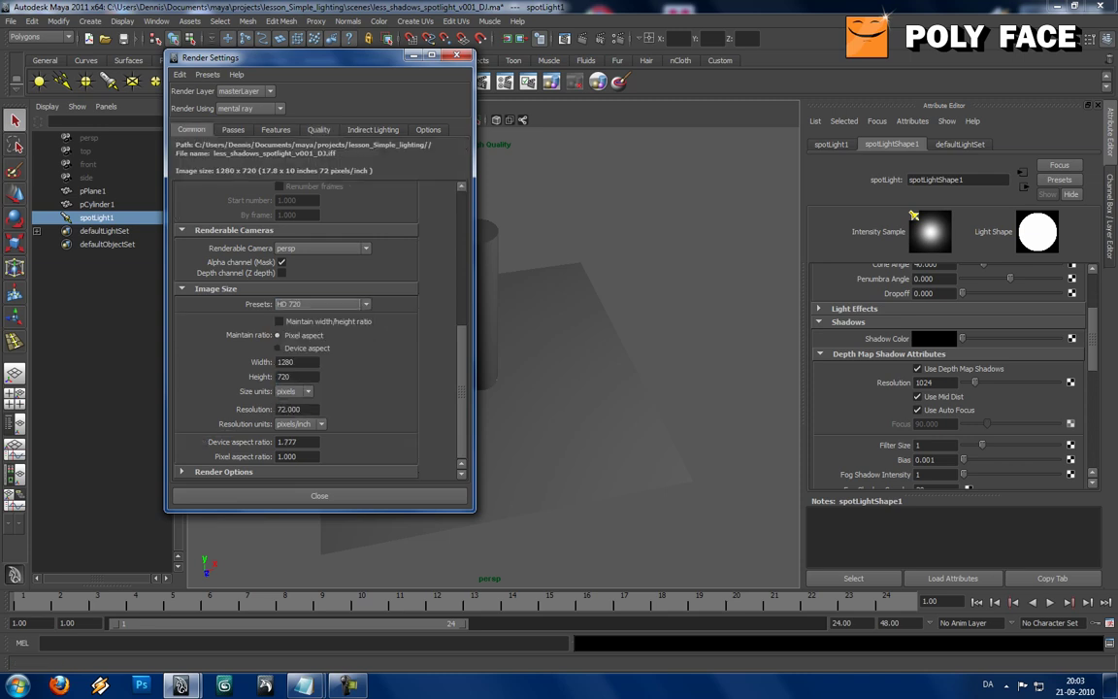
click(319, 496)
Set the spot light's depth map shadow resolution to 512.
alt+drag(388, 427, 446, 427)
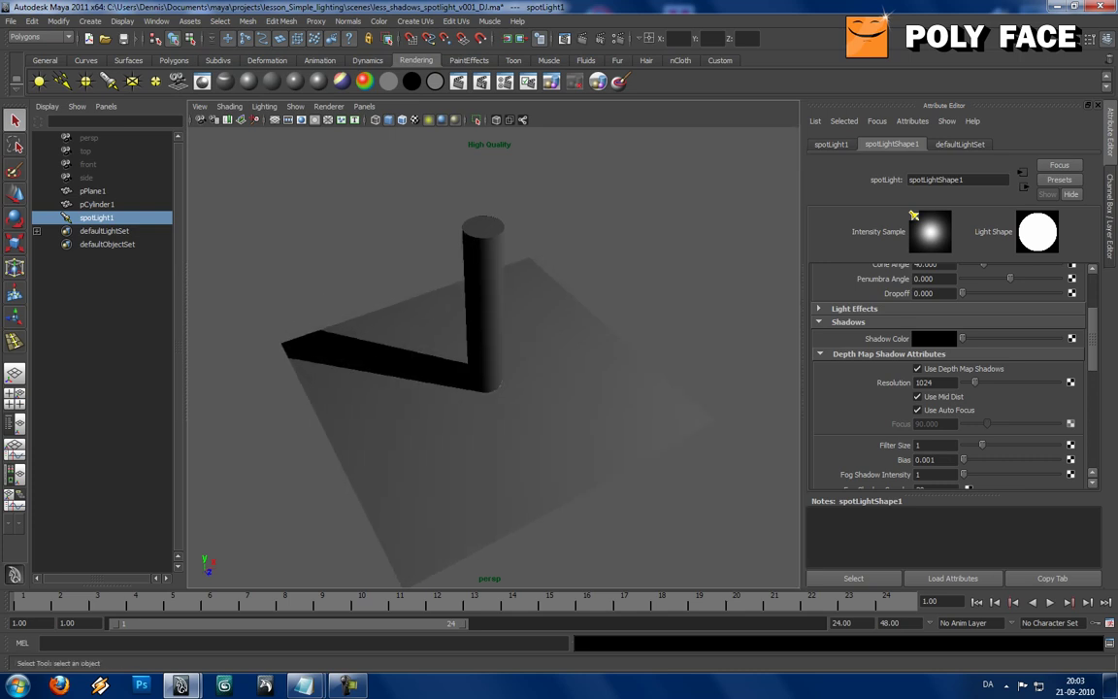
double_click(926, 382)
text(512)
key(Tab)
click(930, 383)
Render the persp view with mental ray, keep the image for comparison and close the render window.
click(582, 38)
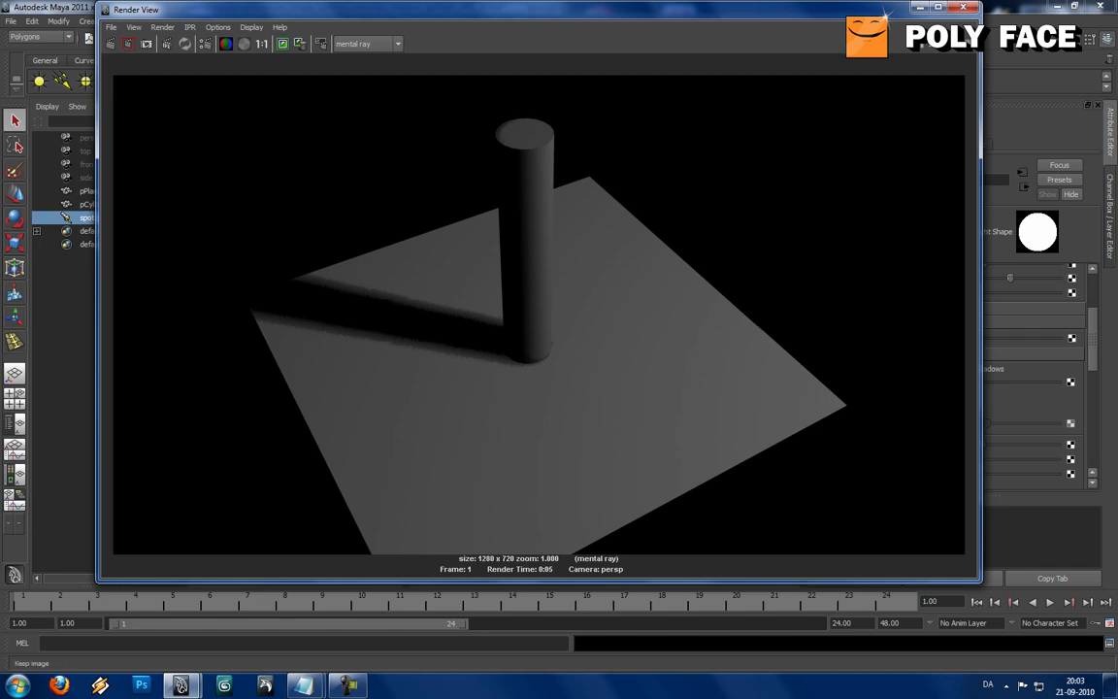
click(281, 44)
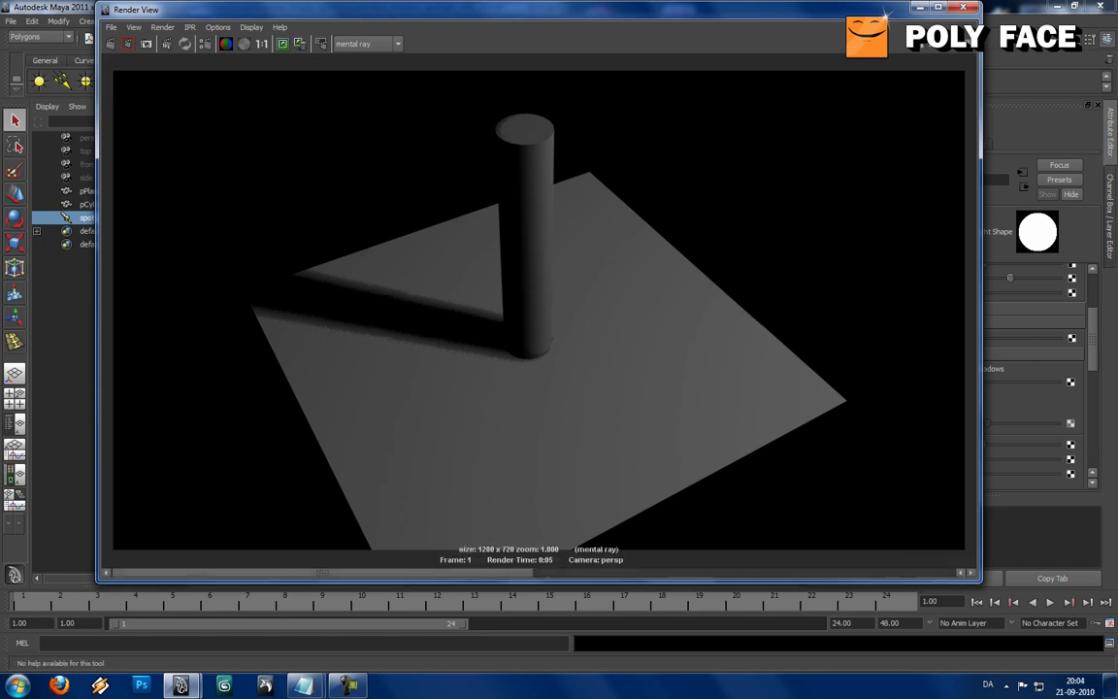
click(963, 7)
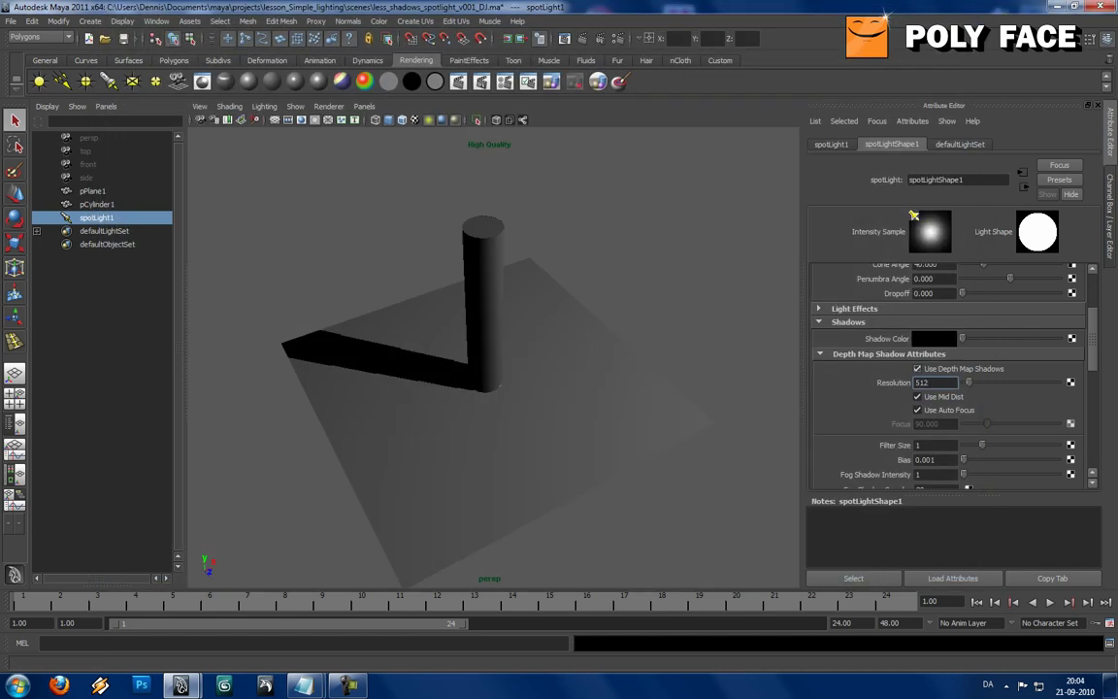
Set the spot light's depth map shadow resolution to 1024 and render the persp view.
double_click(922, 383)
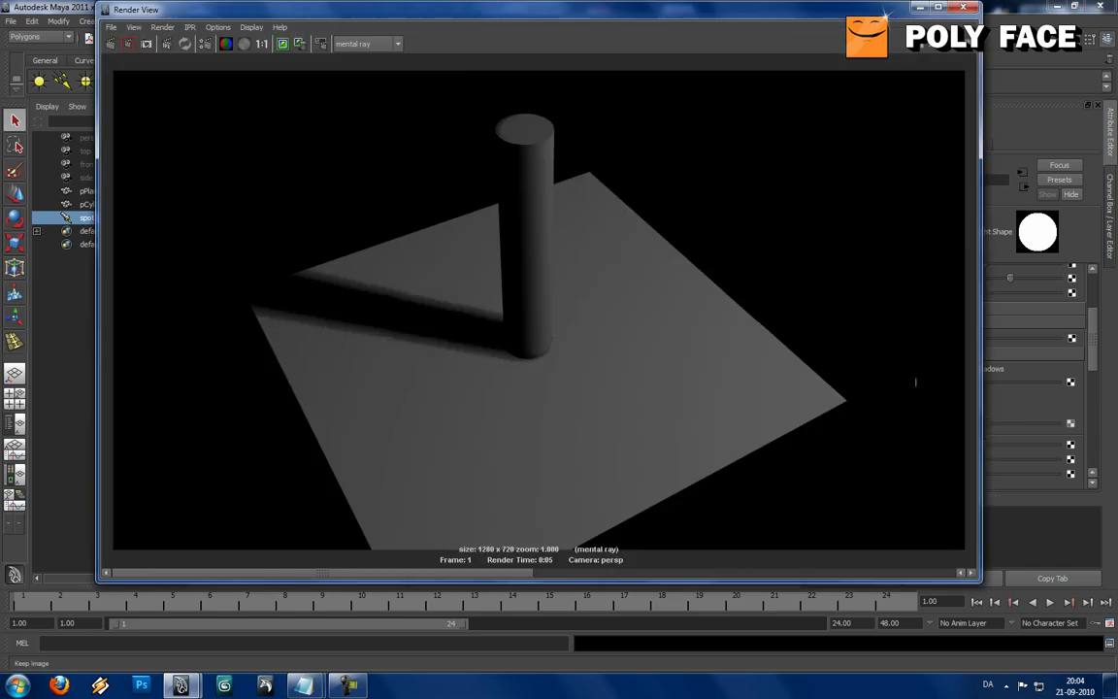
text(1024)
key(Tab)
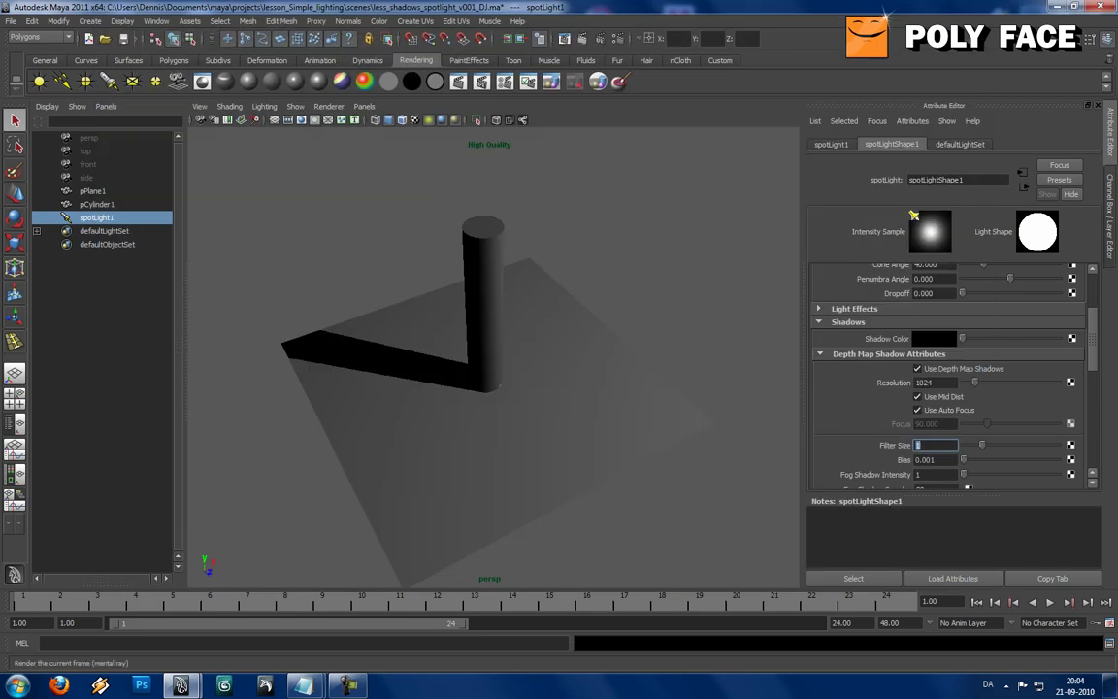
click(582, 39)
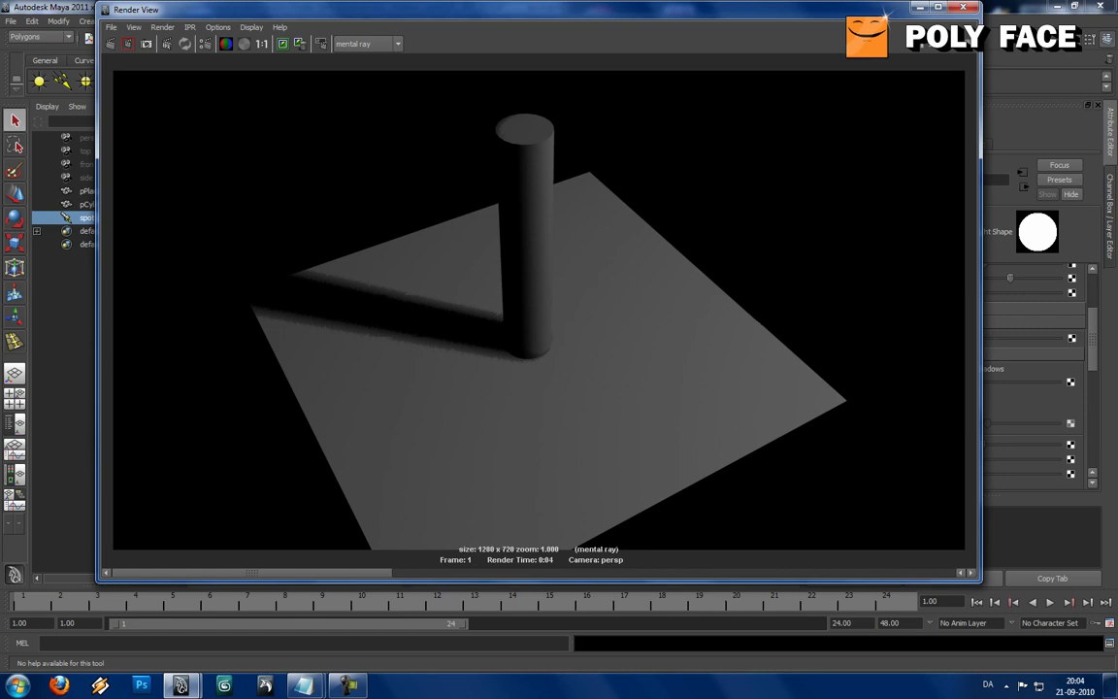
Compare the kept renders of the depth map shadow by switching back and forth between them.
key(Right)
key(Right)
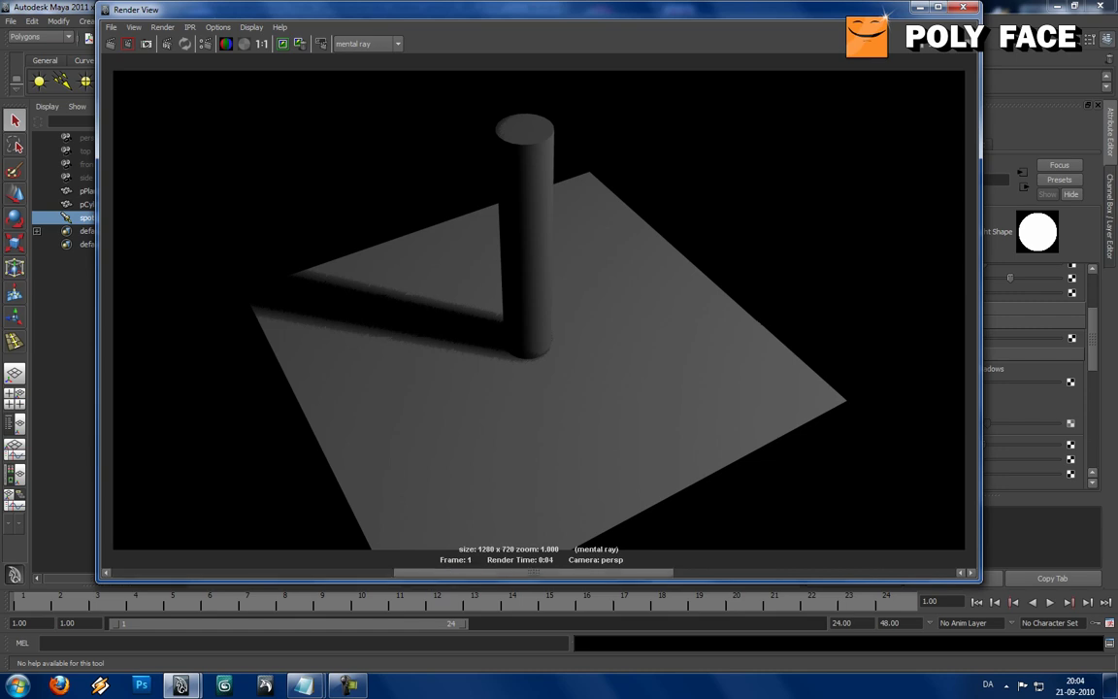
key(Left)
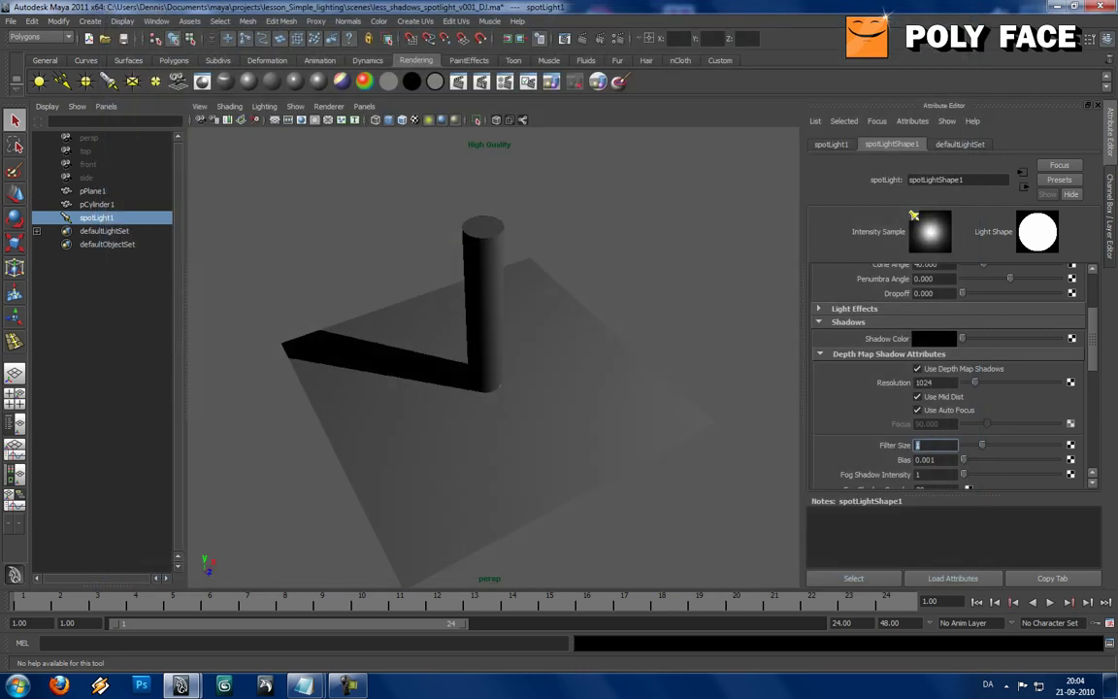
Set the depth map resolution to 2048 and the filter size to 2, and render the view.
drag(936, 382, 912, 382)
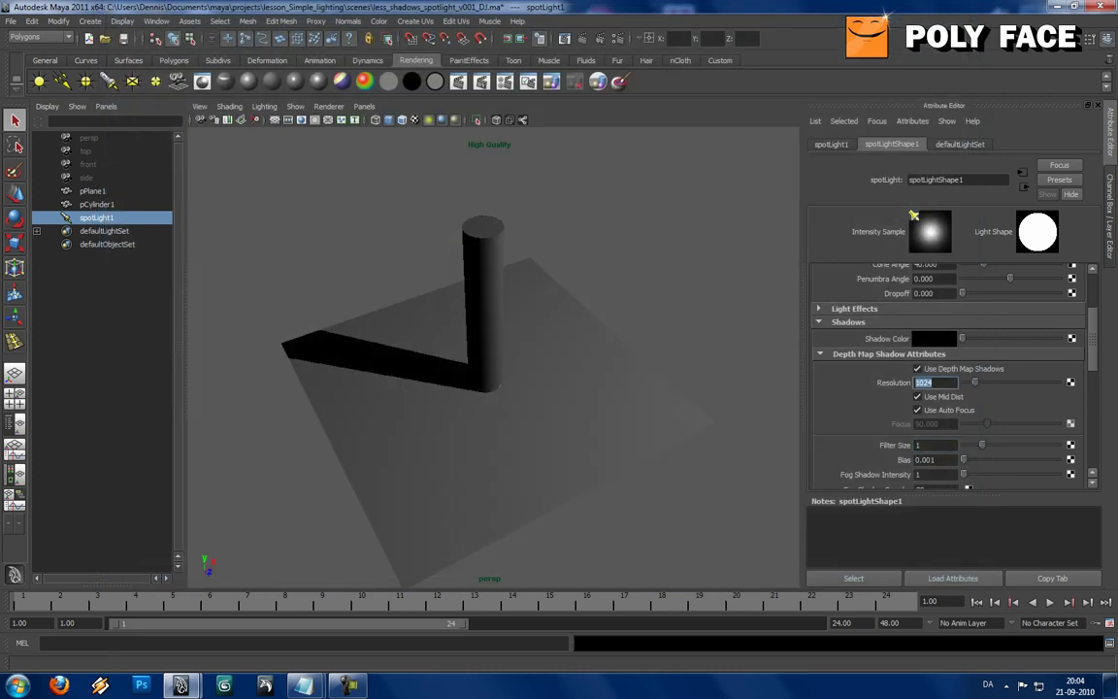
text(2048)
key(Tab)
click(564, 38)
scroll(947, 378, down, 3)
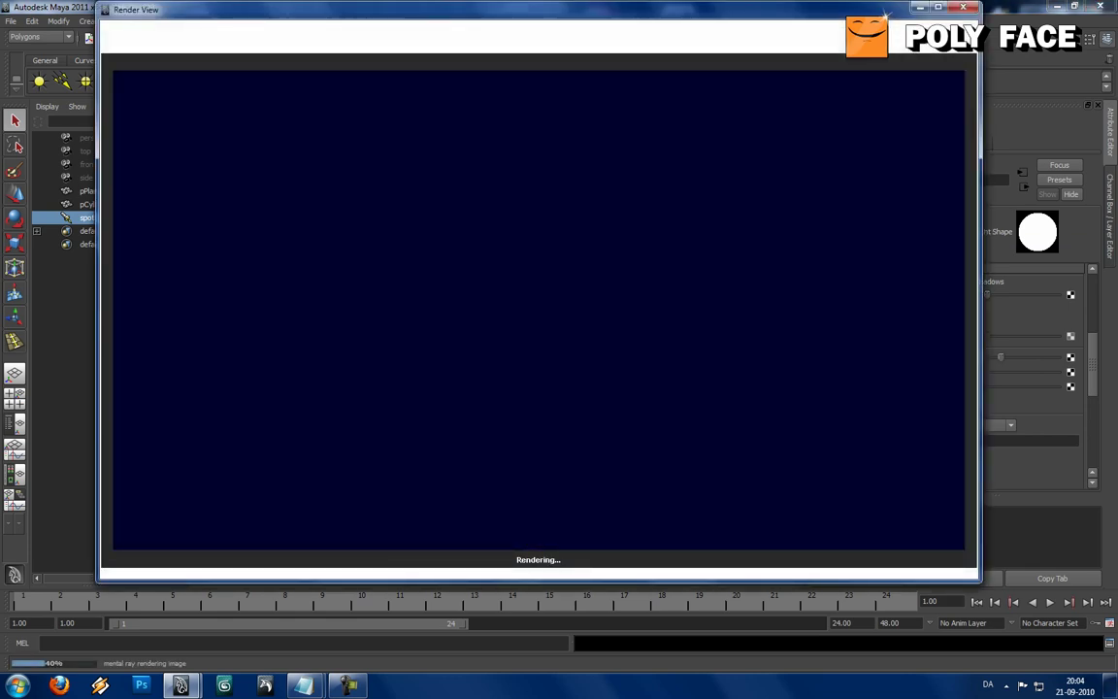
click(963, 7)
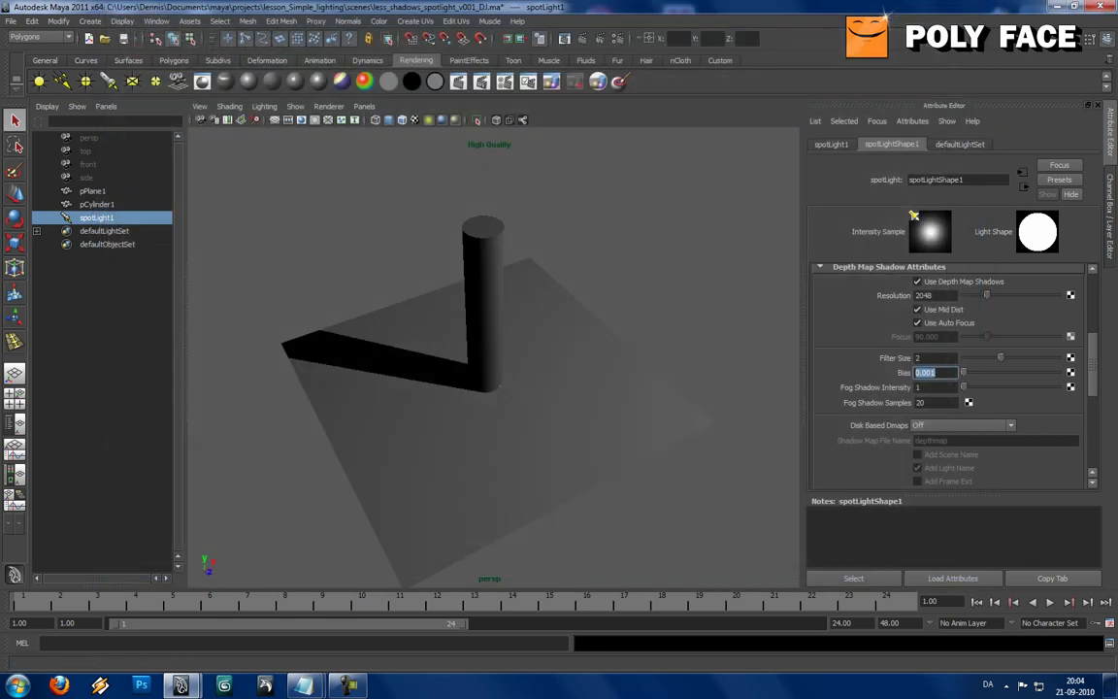
Set the depth map filter size to 1 and the bias to 0, and render the view.
double_click(920, 358)
text(1)
key(Tab)
text(0)
key(Tab)
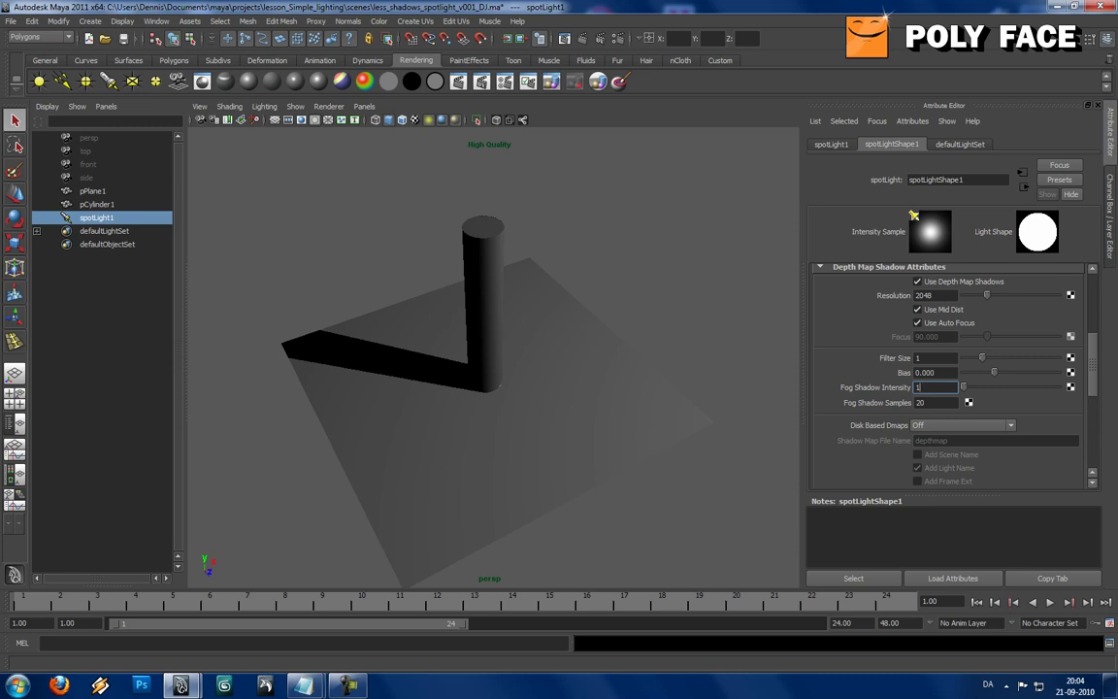
key(shift+Tab)
click(458, 81)
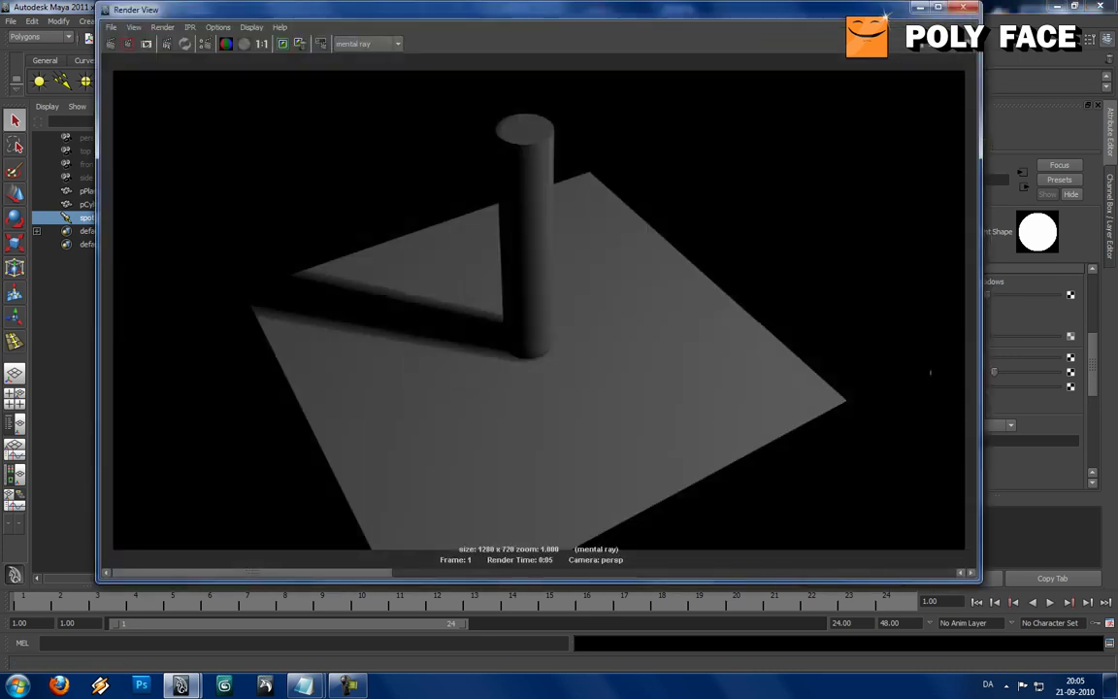
Set the depth map shadow bias to 1 and render the view again.
double_click(930, 372)
text(1)
key(Tab)
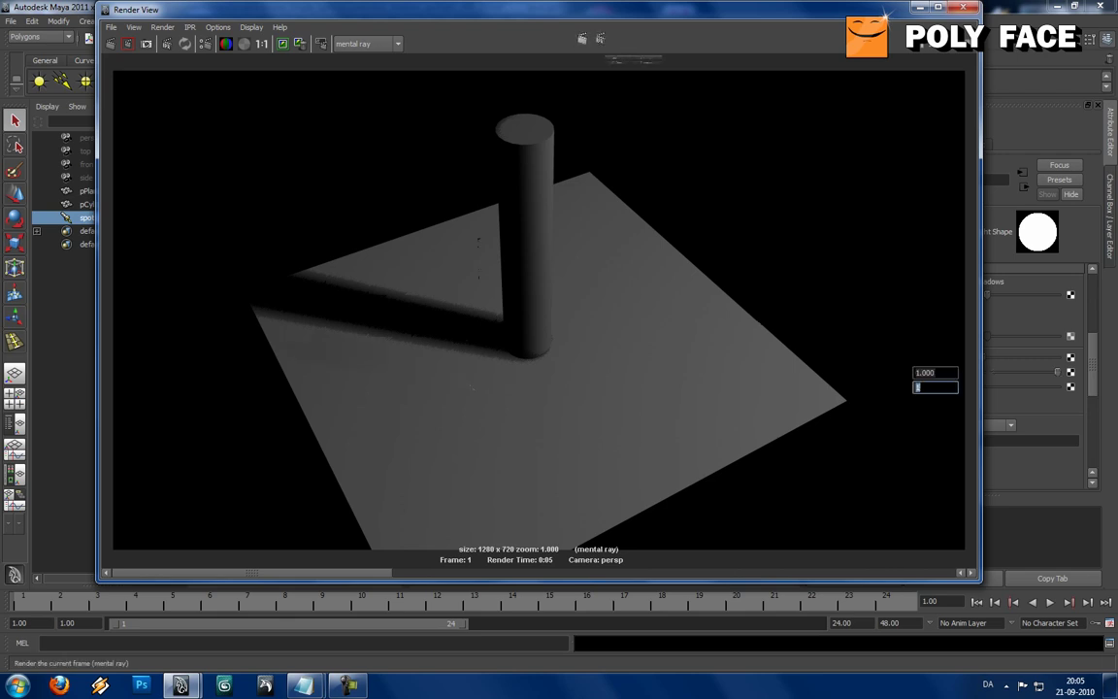
click(600, 40)
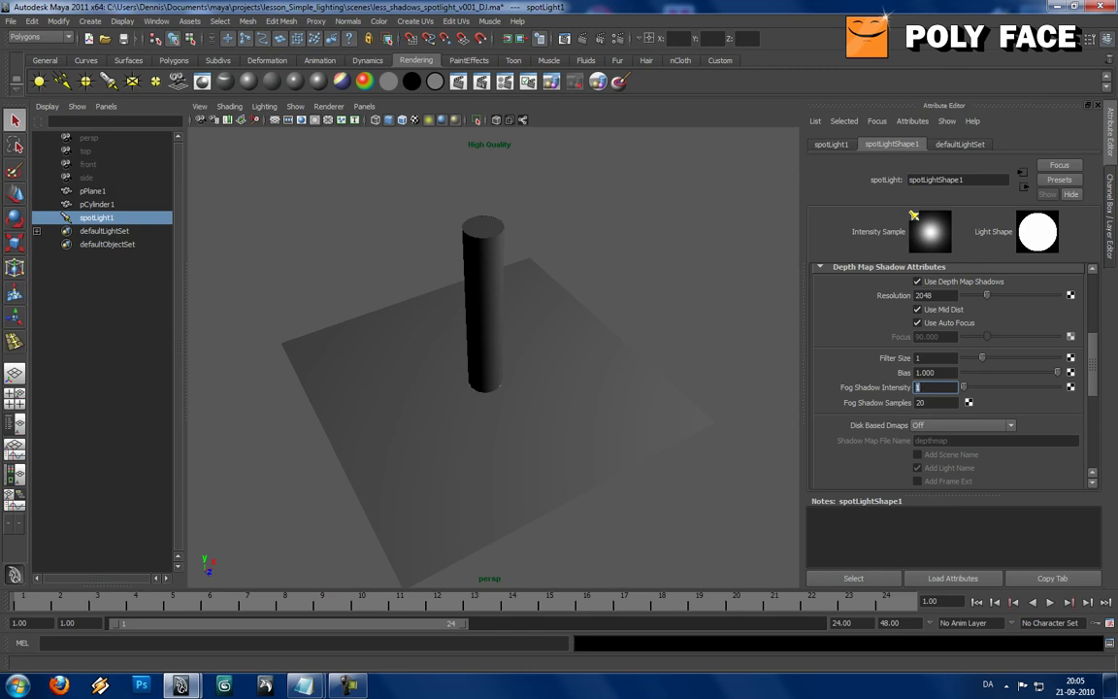
Turn off depth map shadows for the spot light.
scroll(951, 378, down, 3)
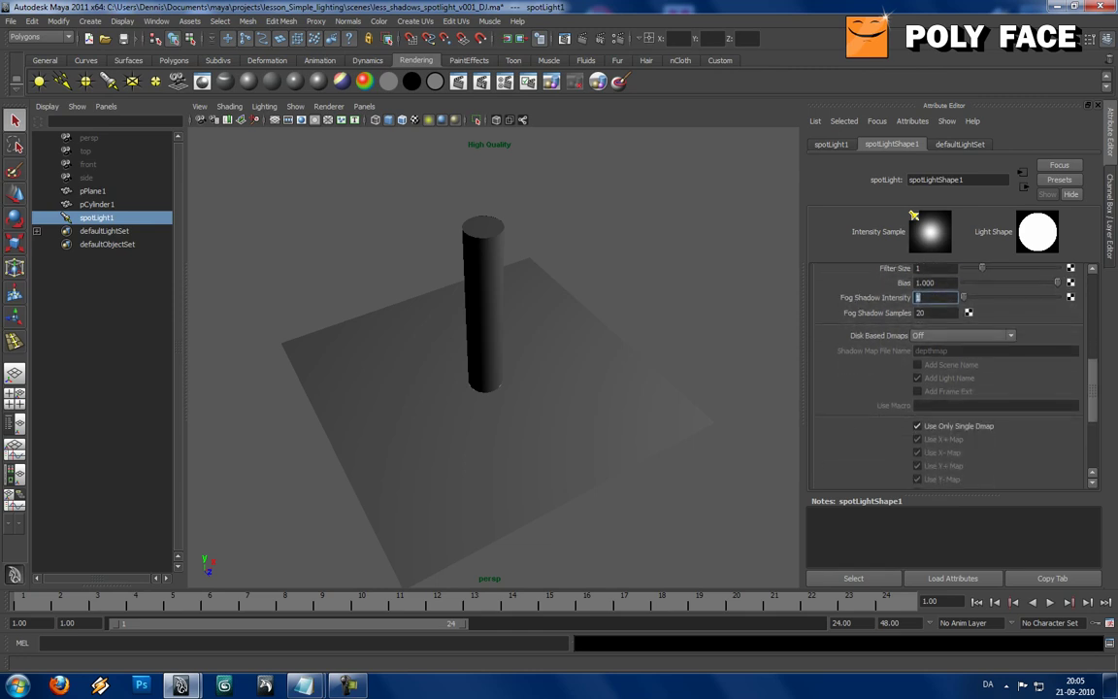
scroll(946, 369, up, 5)
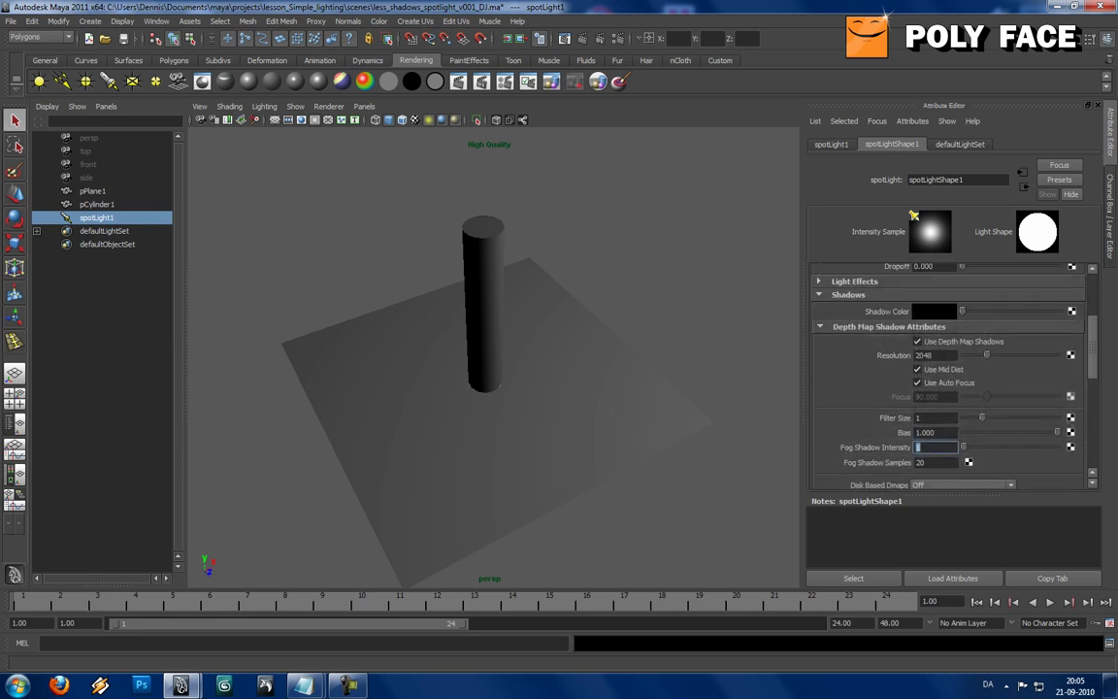
scroll(951, 378, down, 4)
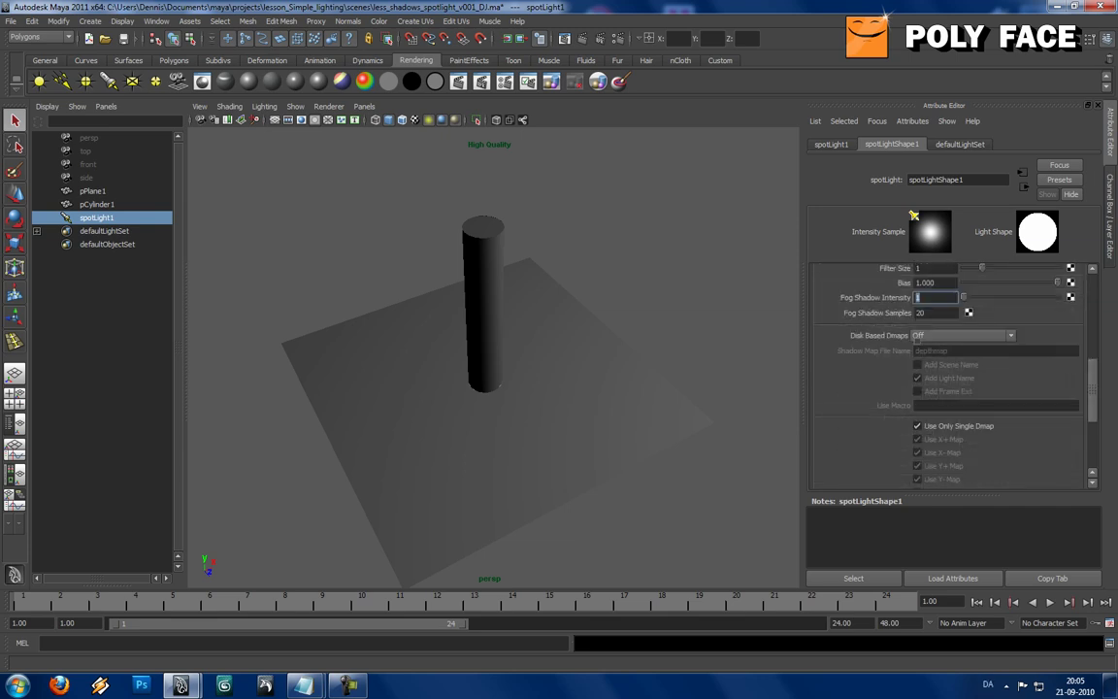
scroll(951, 378, up, 3)
scroll(952, 379, down, 3)
scroll(951, 379, up, 2)
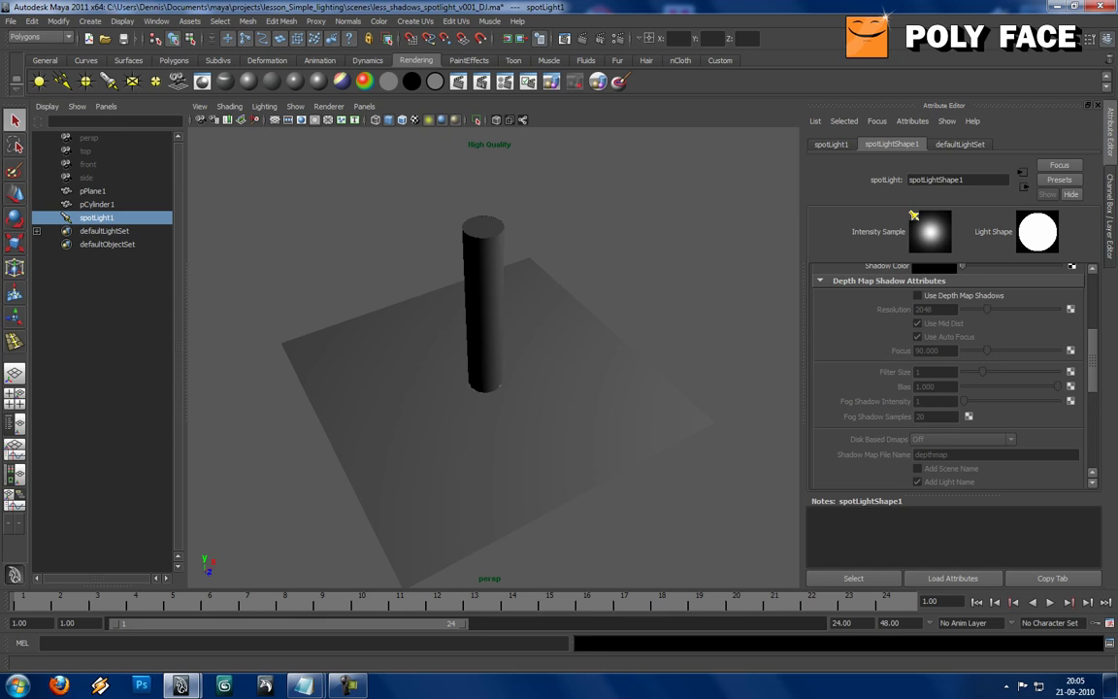
Turn on ray trace shadows for the spot light, keeping spotLight1 selected.
scroll(914, 216, down, 7)
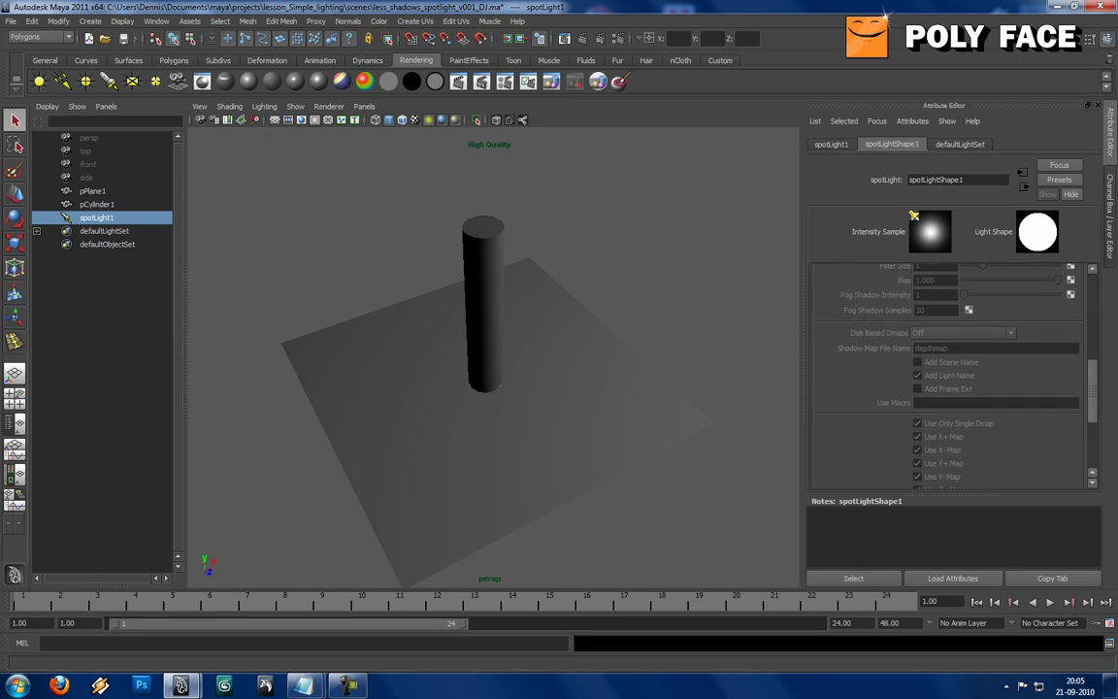
scroll(913, 216, down, 1)
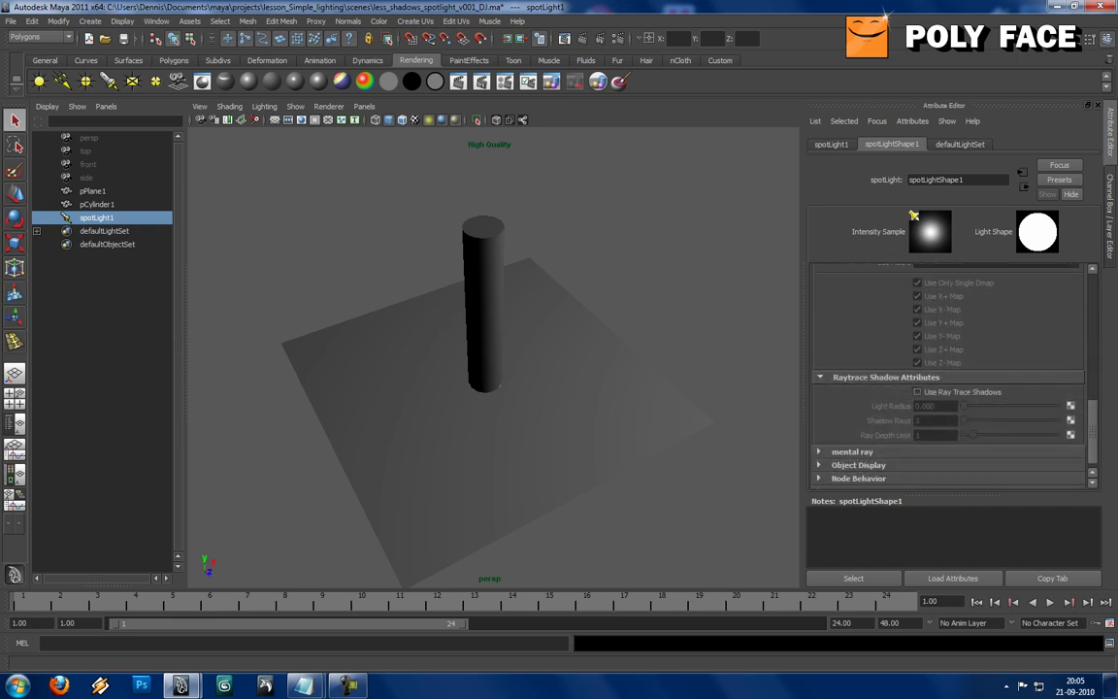
click(917, 392)
click(917, 392)
click(641, 214)
click(428, 120)
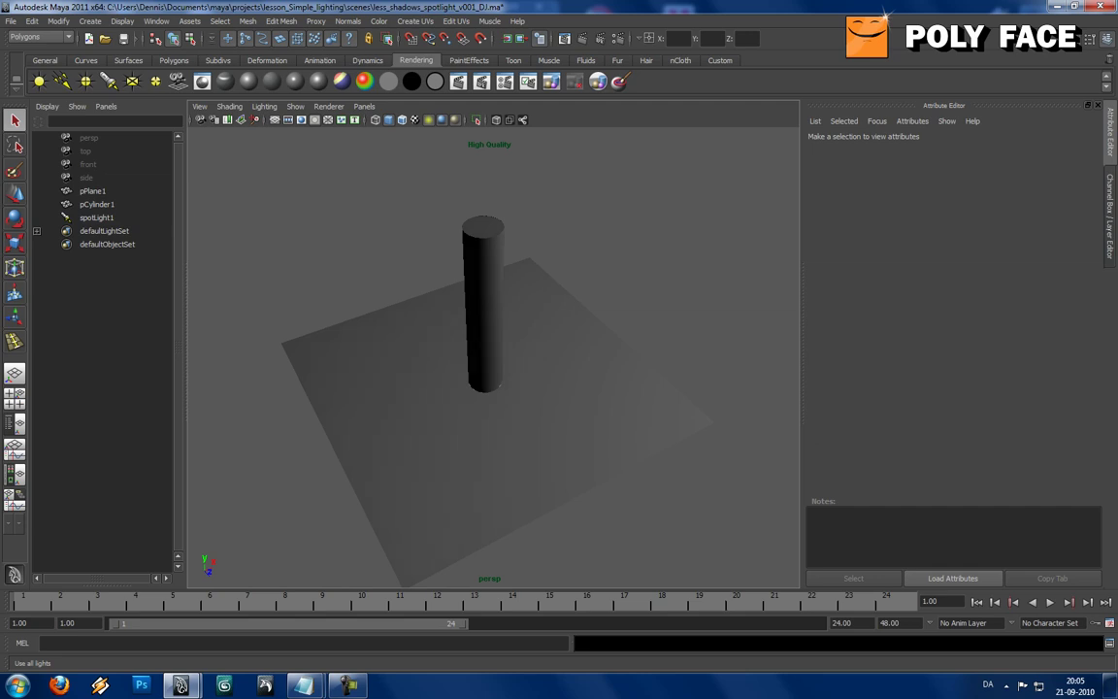
click(97, 219)
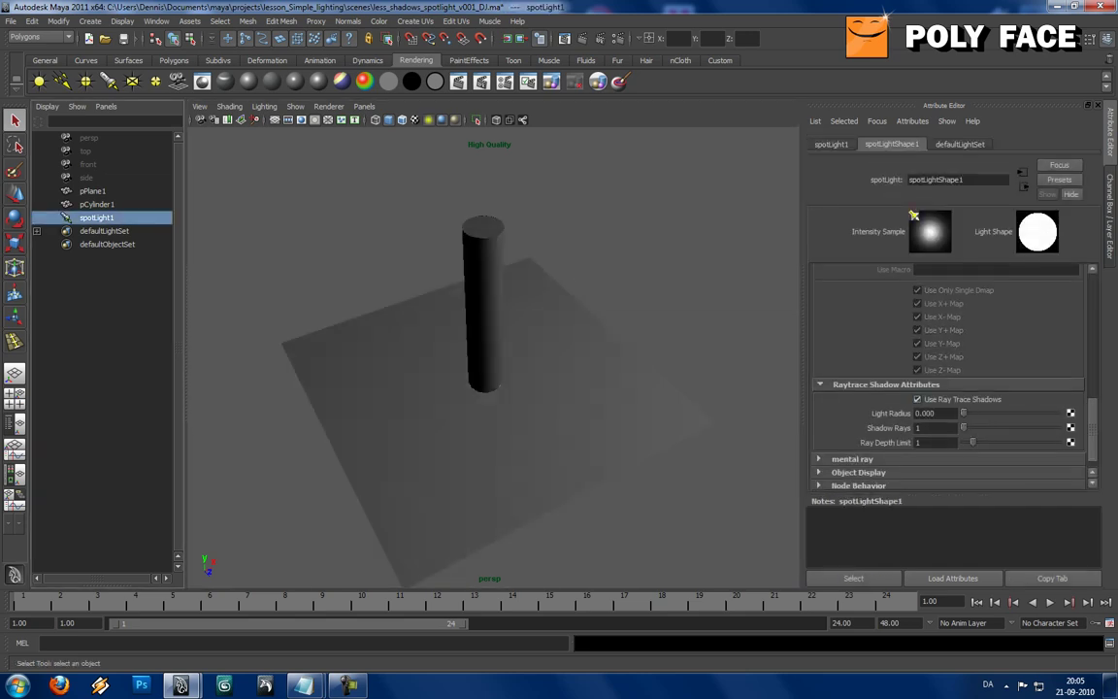
Set the spot light's ray trace light radius to 1 and render a slightly rotated persp view.
click(631, 243)
key(z)
alt+drag(582, 340, 547, 329)
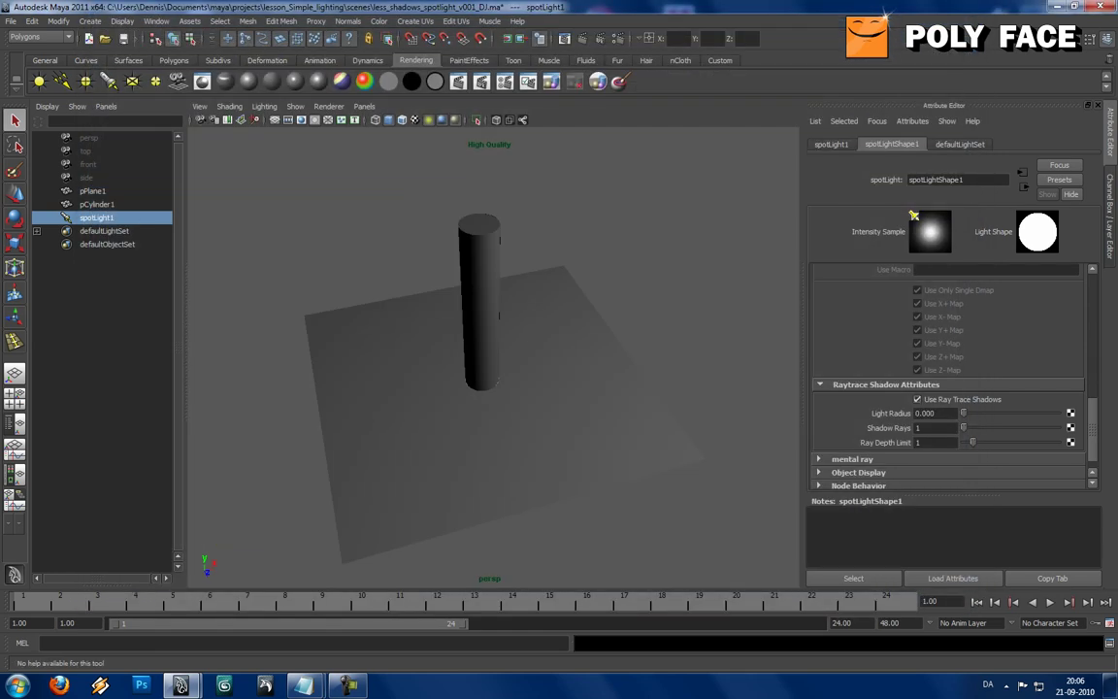
double_click(926, 413)
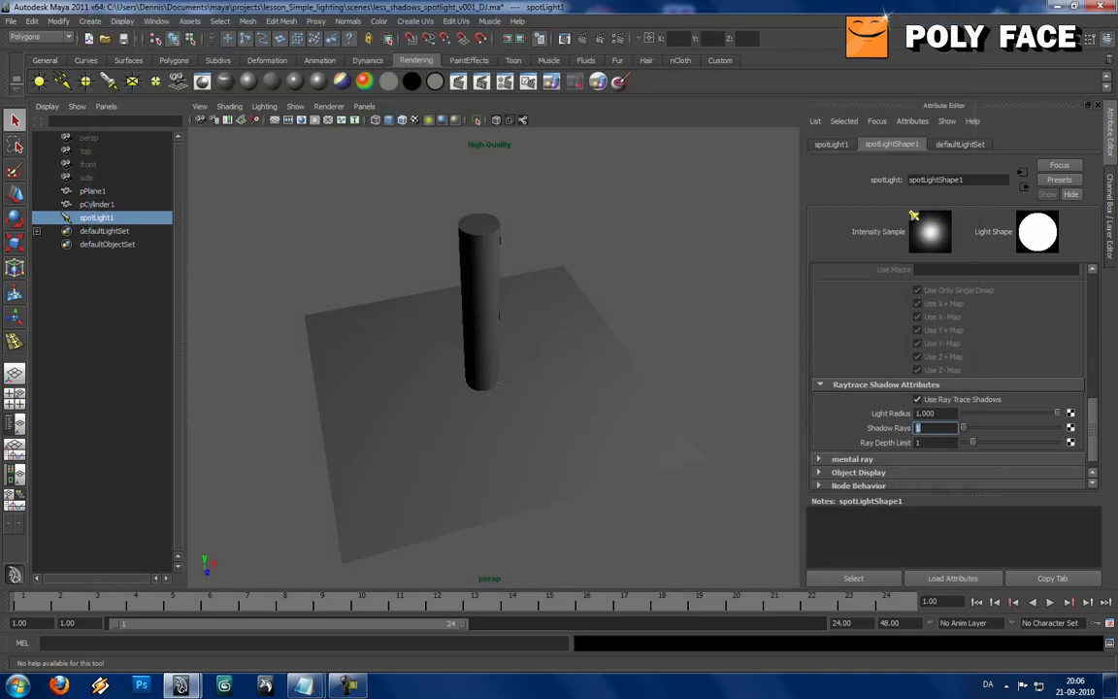
text(1)
key(Tab)
click(583, 39)
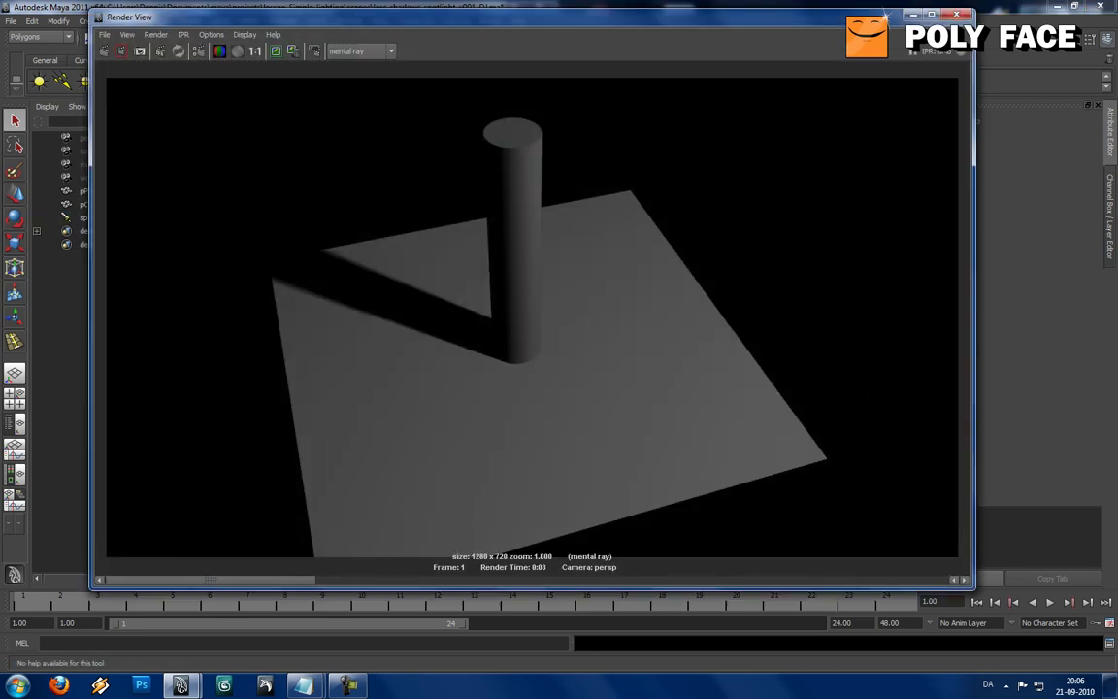
click(347, 686)
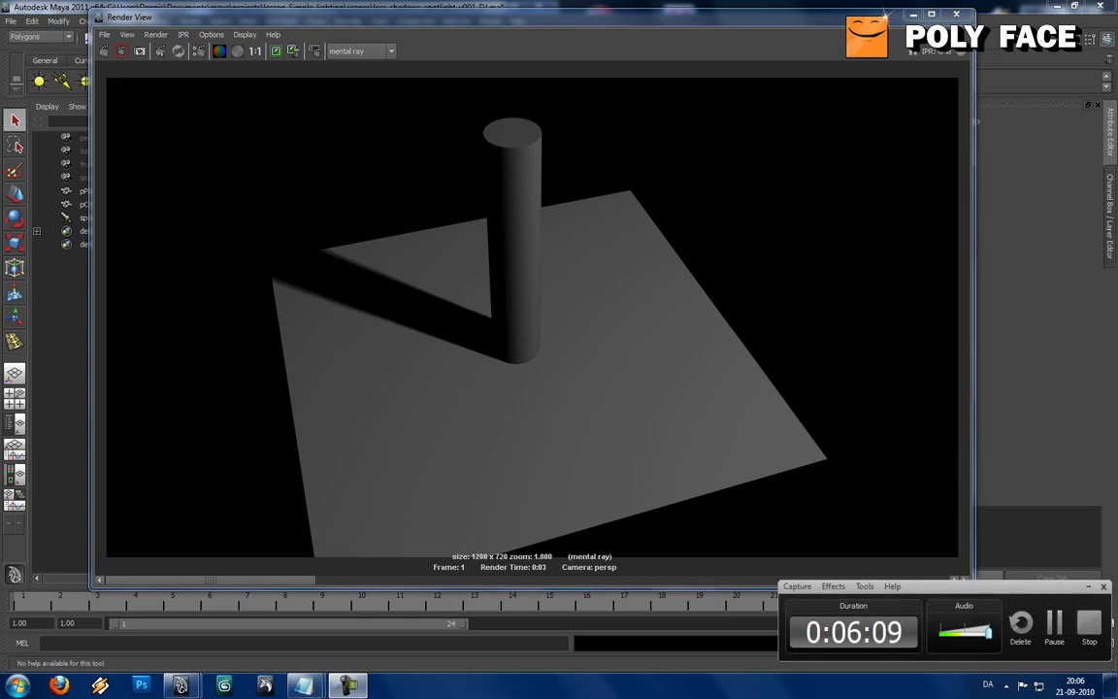
click(532, 317)
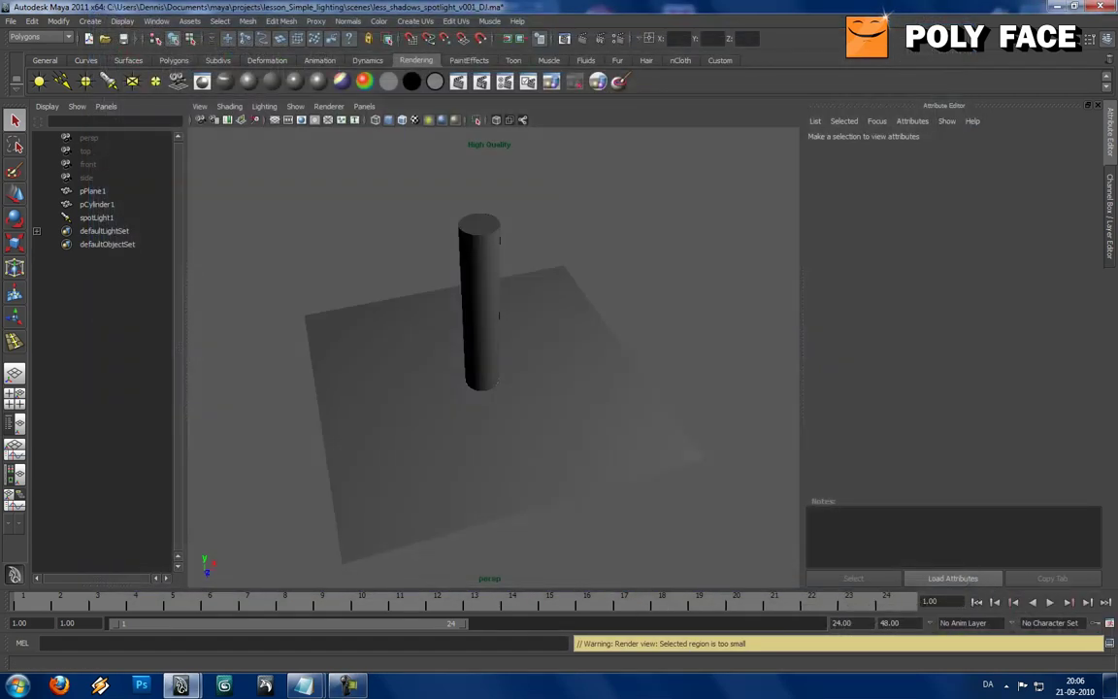
Set spotLight1's shadow rays to 12, render the view and keep the image for comparison.
click(96, 217)
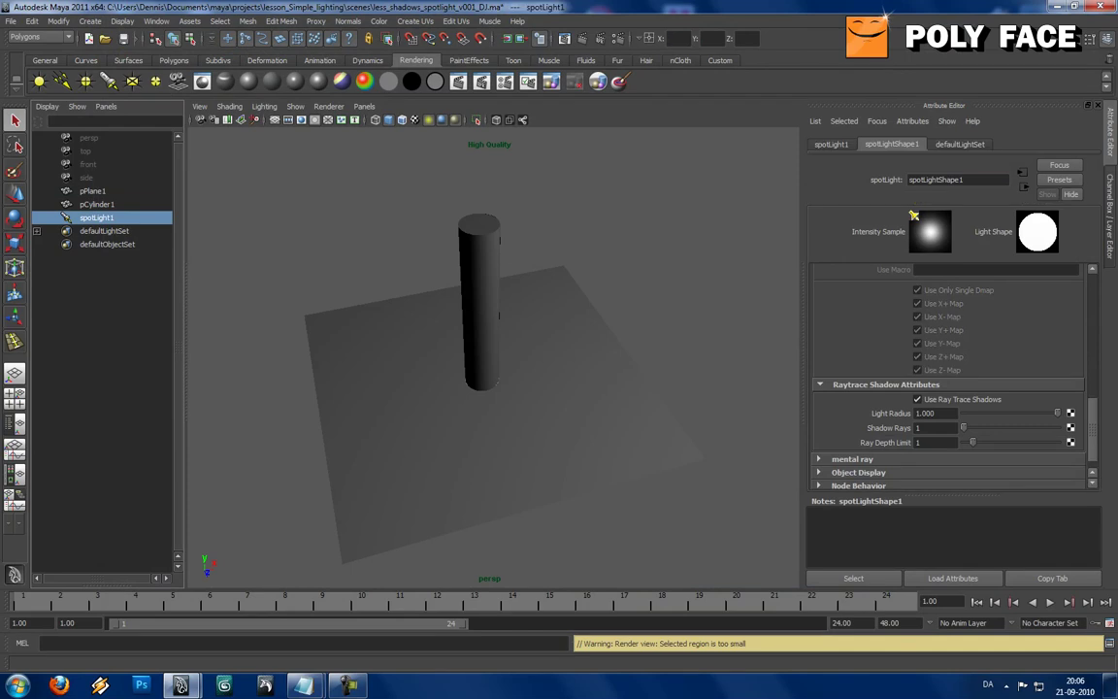
double_click(920, 428)
text(12)
key(Tab)
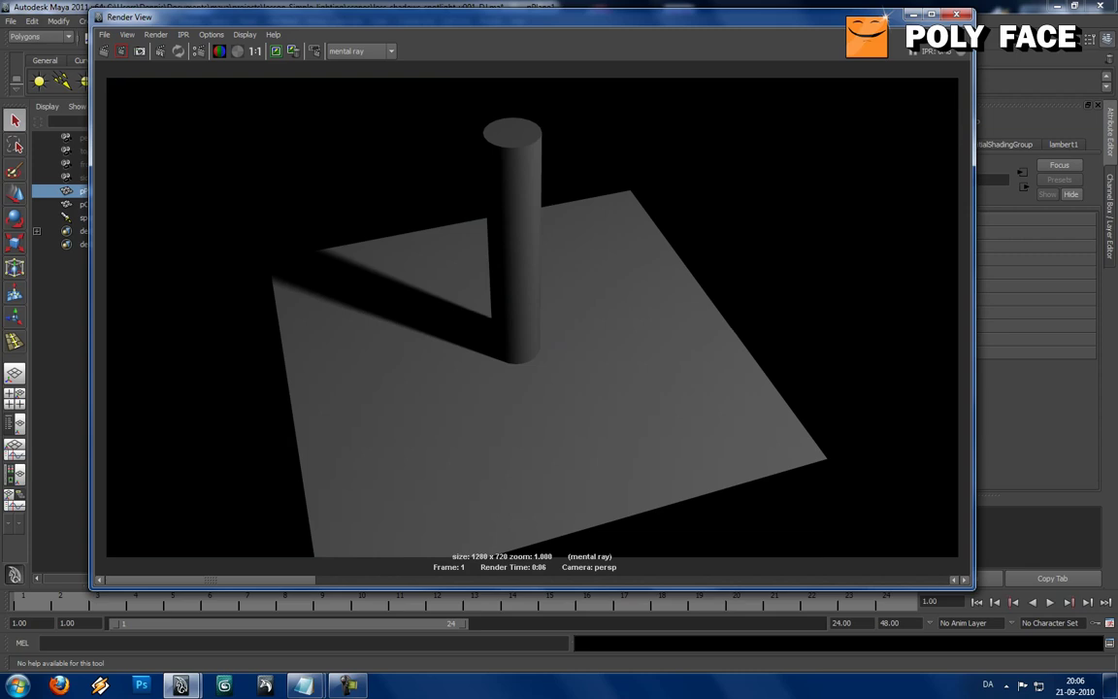
click(276, 52)
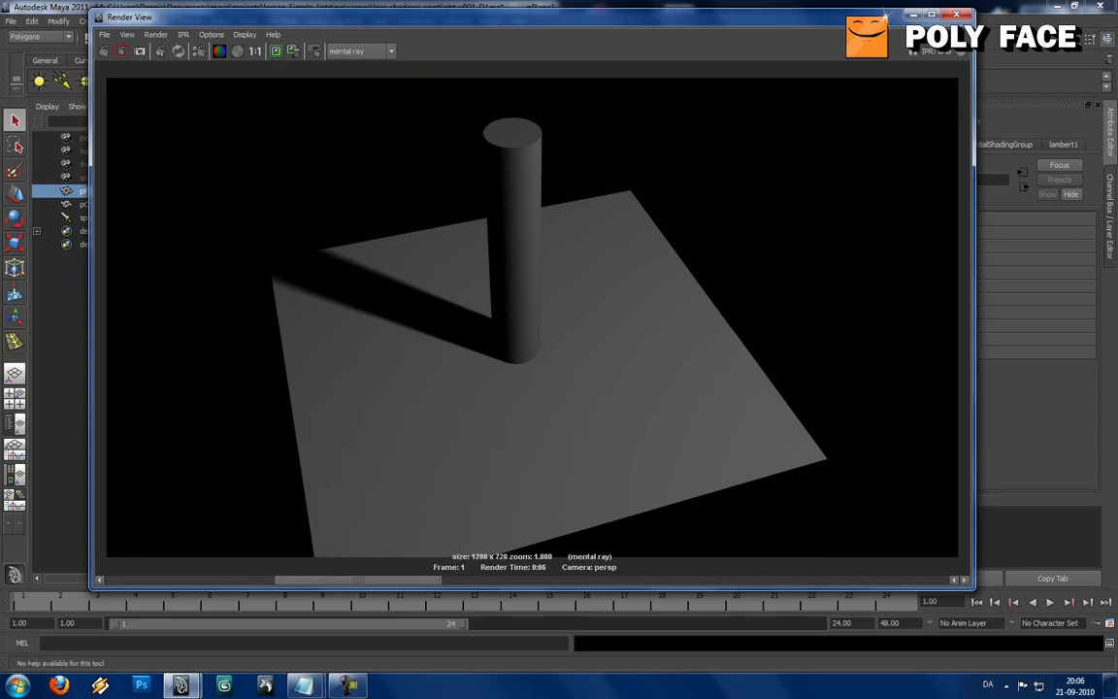
Compare the kept ray traced shadow renders with one another and close the render window.
drag(358, 581, 695, 580)
drag(695, 580, 189, 580)
mouse_move(189, 580)
mouse_down()
mouse_move(695, 581)
mouse_move(190, 579)
mouse_up()
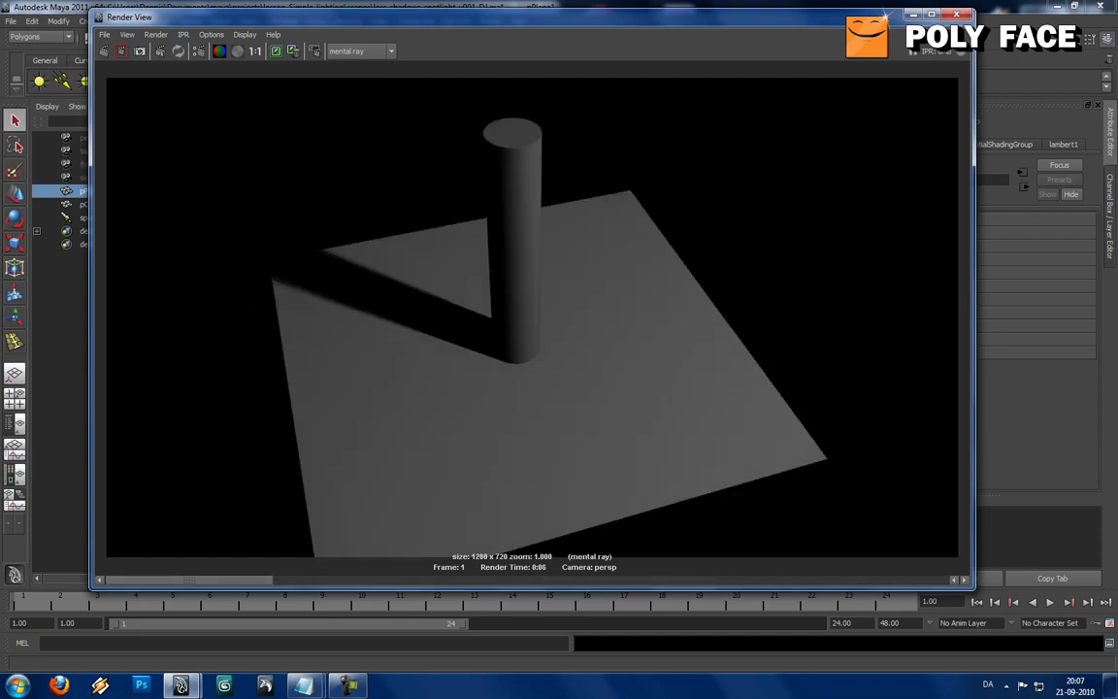
click(956, 14)
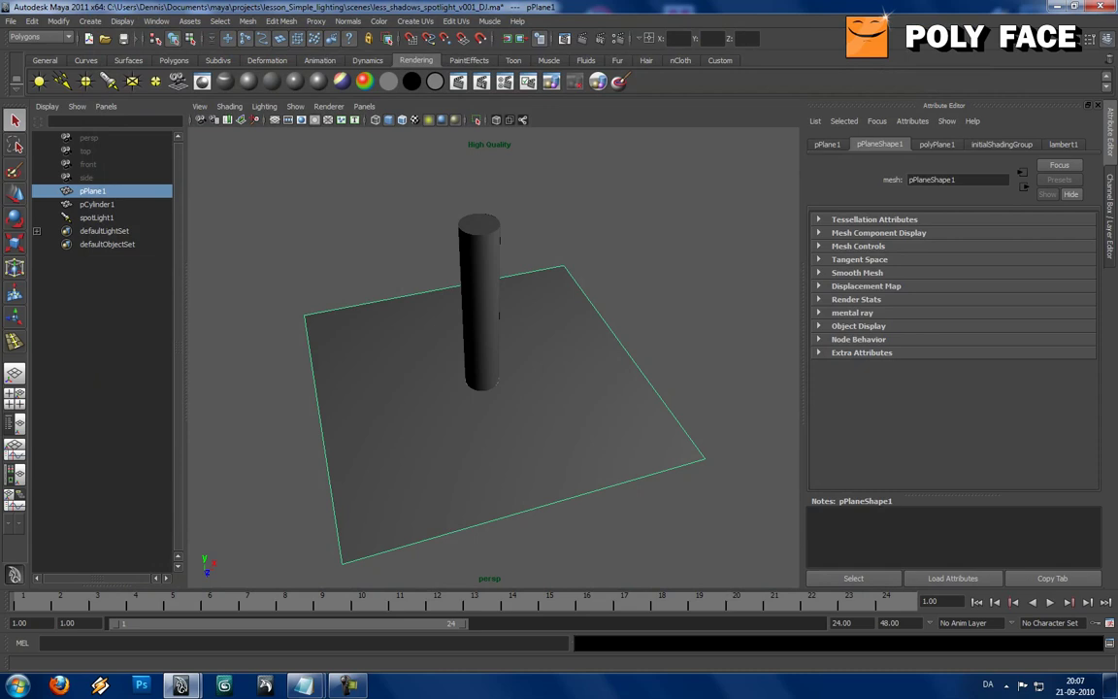
Set the spot light's shadow rays to 24 and its light radius to 2.
click(97, 218)
double_click(922, 429)
text(24)
key(Tab)
double_click(925, 413)
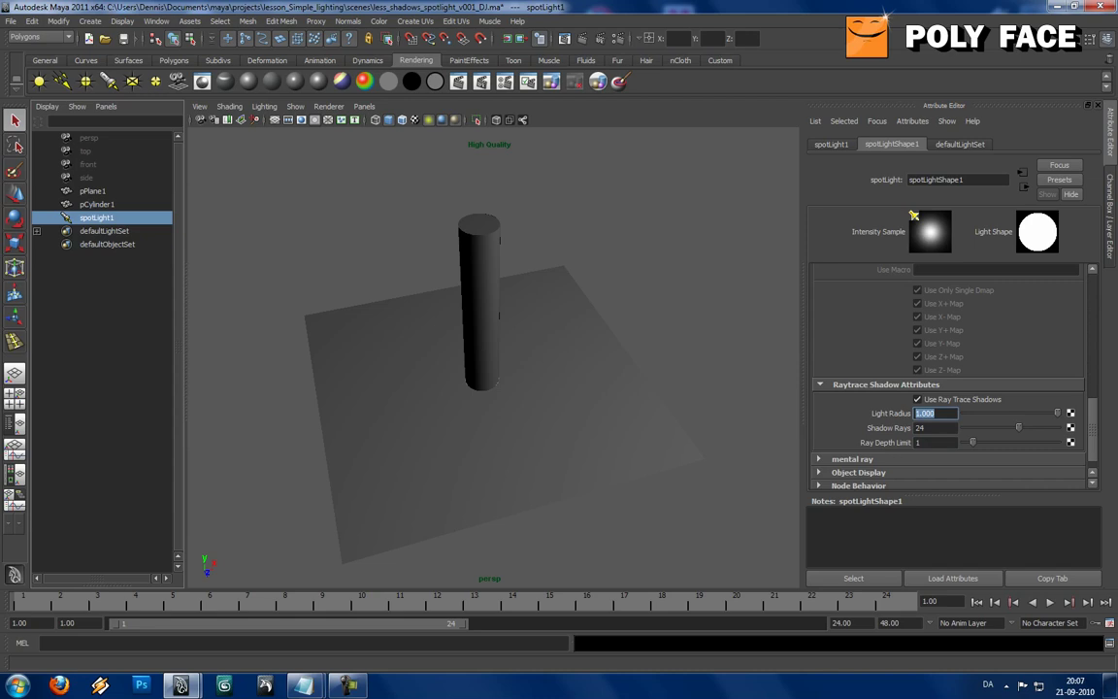
text(2)
key(Tab)
click(93, 192)
click(97, 217)
click(524, 37)
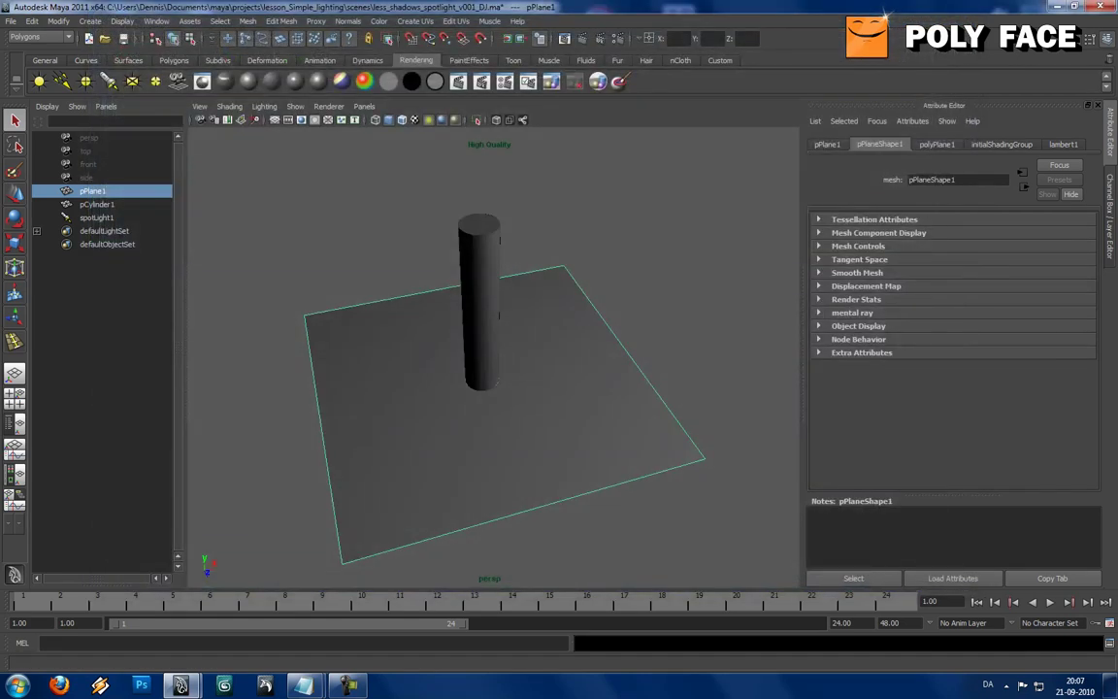
Set spotLight1's ray depth limit to 5 in its ray trace shadow attributes.
click(97, 218)
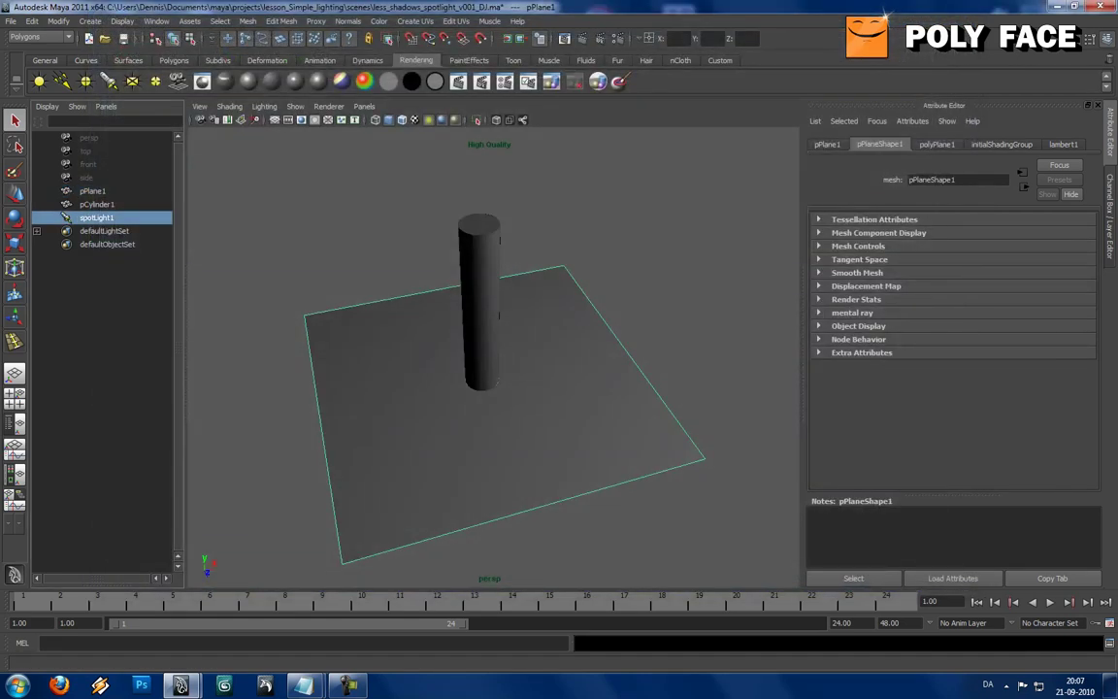
click(934, 443)
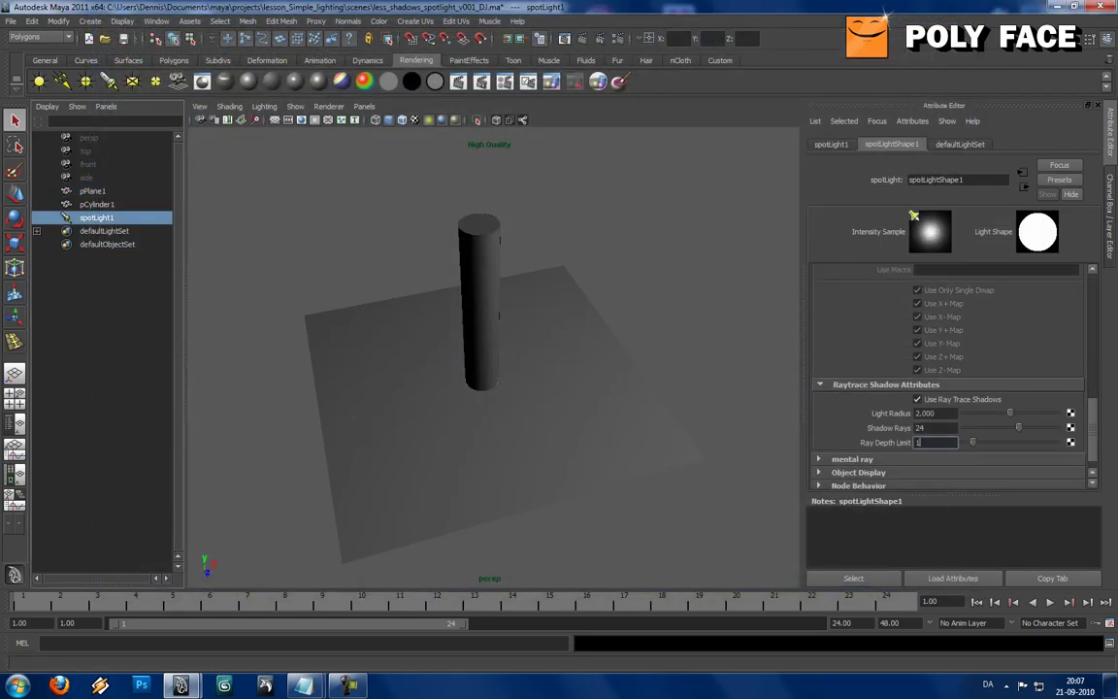
scroll(949, 377, down, 1)
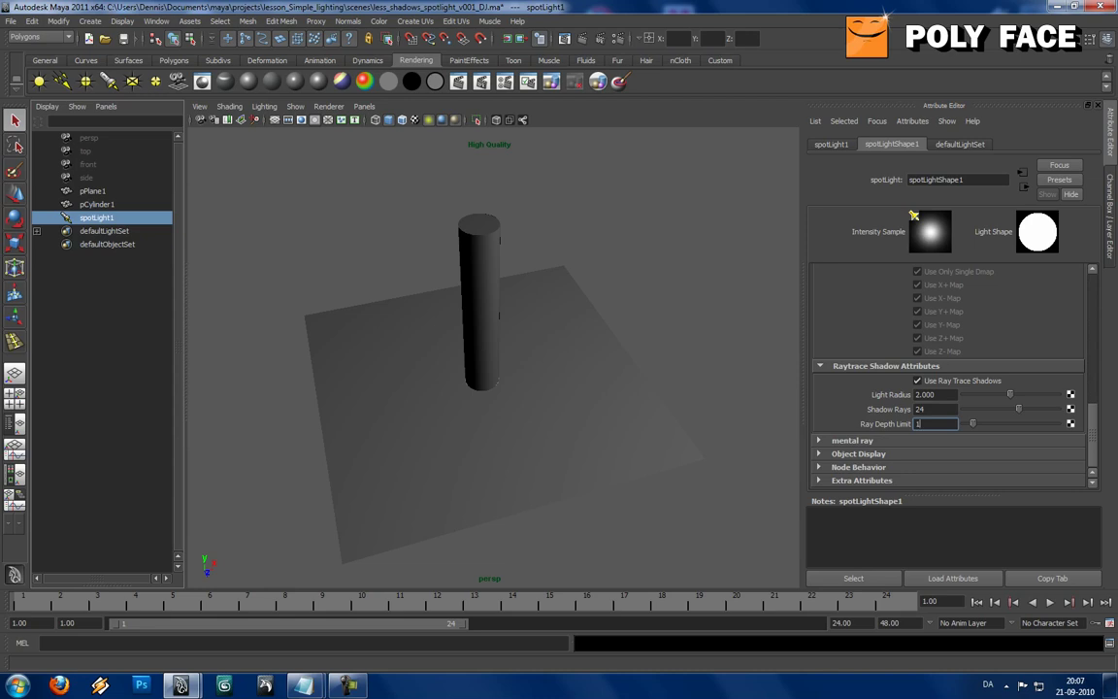
key(Return)
text(5)
click(94, 191)
click(522, 37)
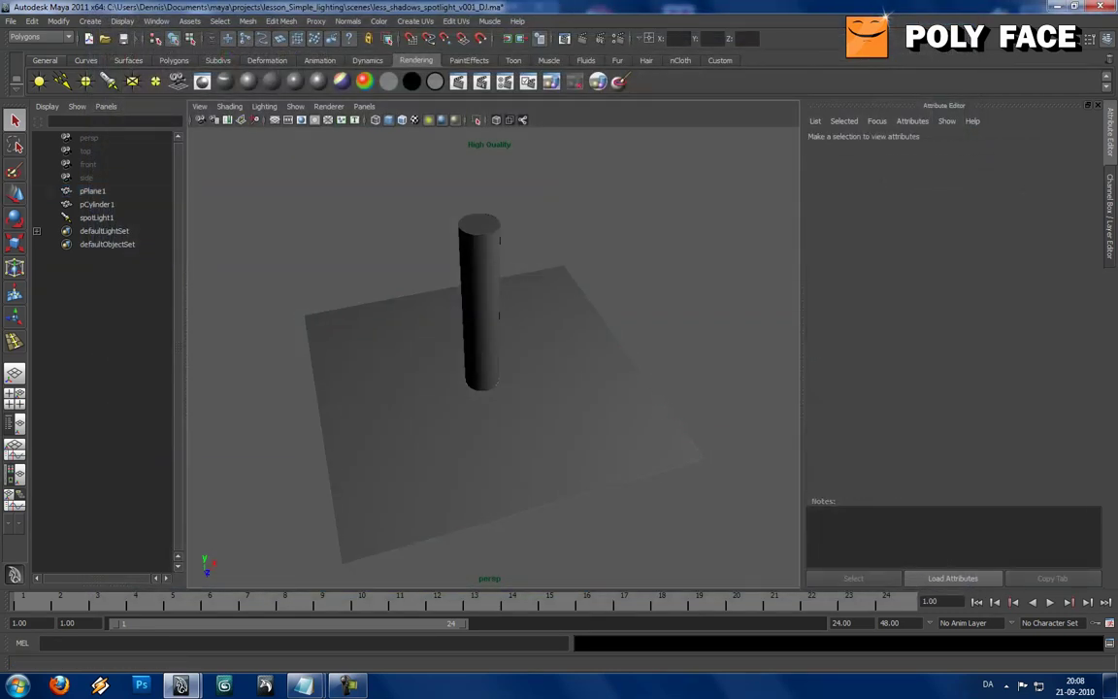
Save the current scene and bring up the list of recently used scene files.
click(11, 20)
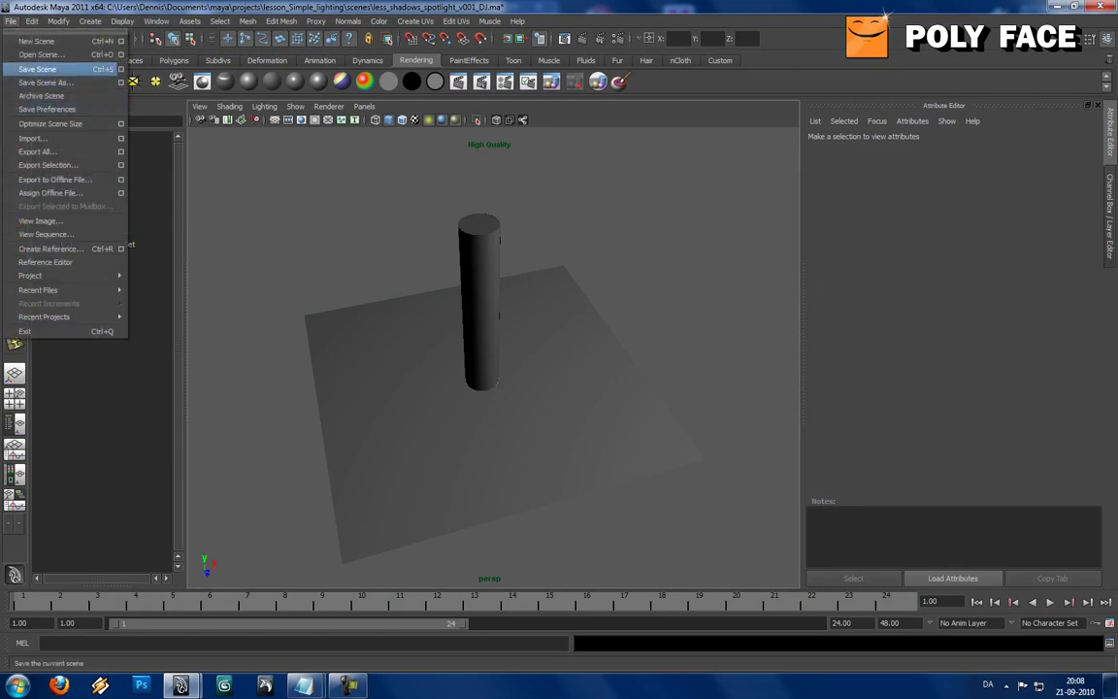
click(39, 69)
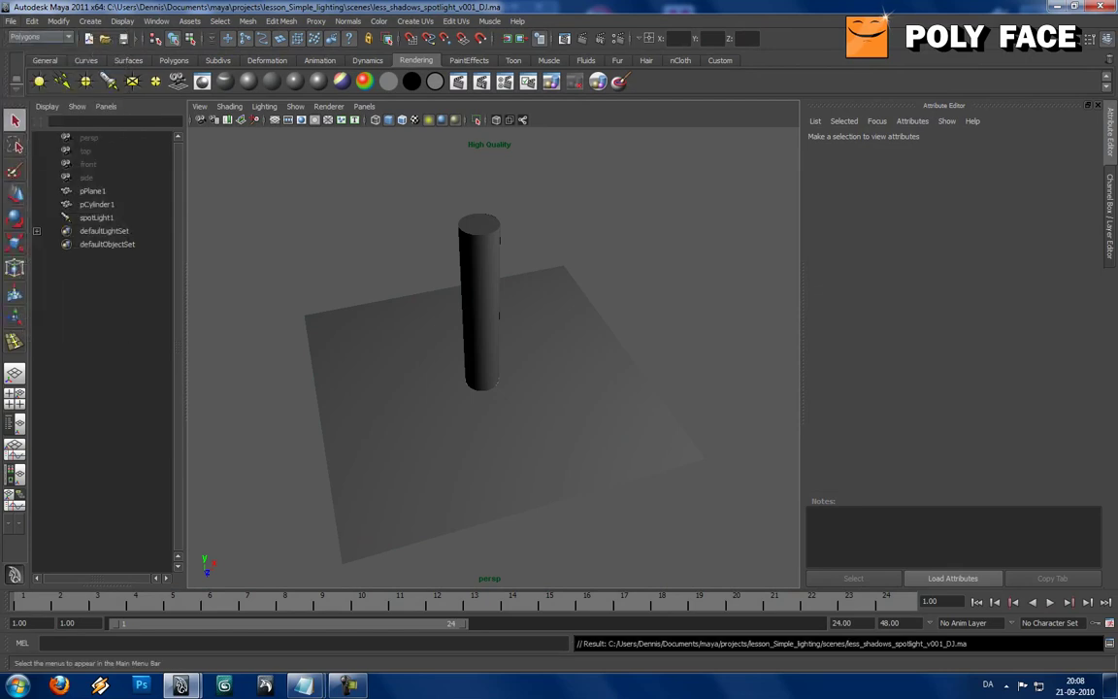
click(11, 20)
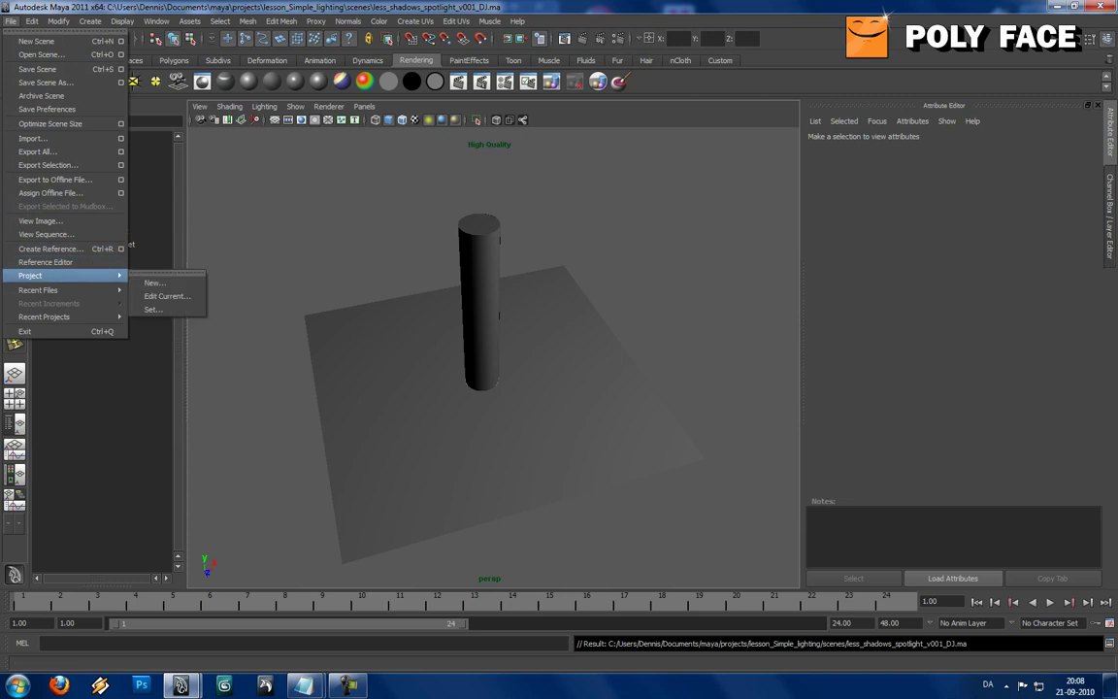
mouse_move(44, 291)
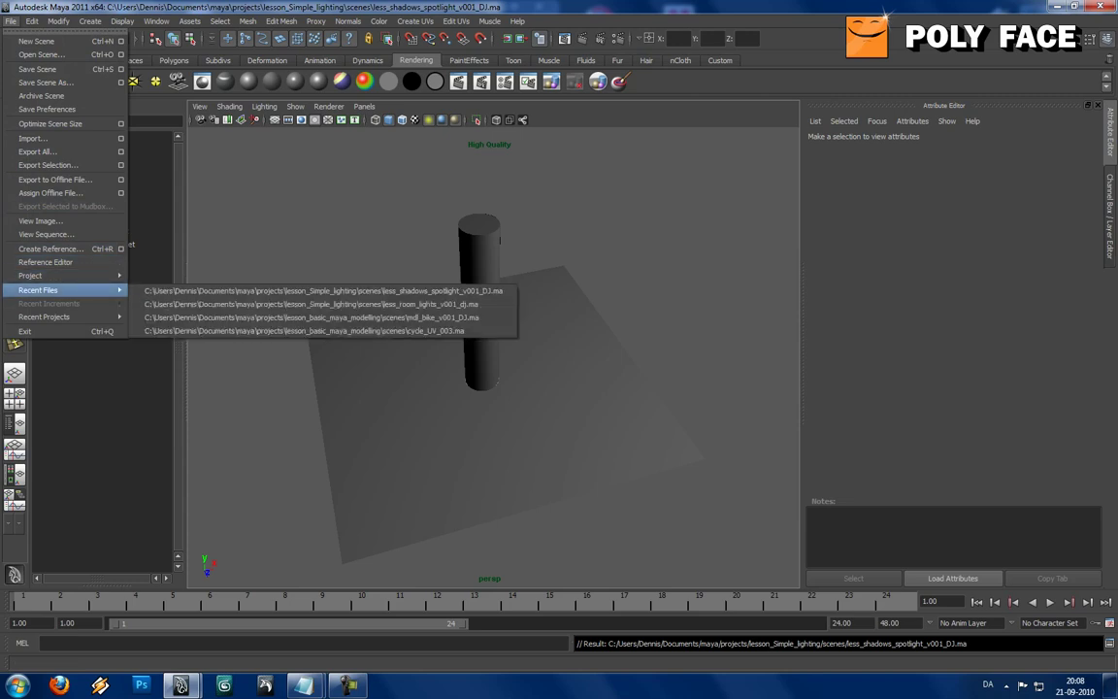